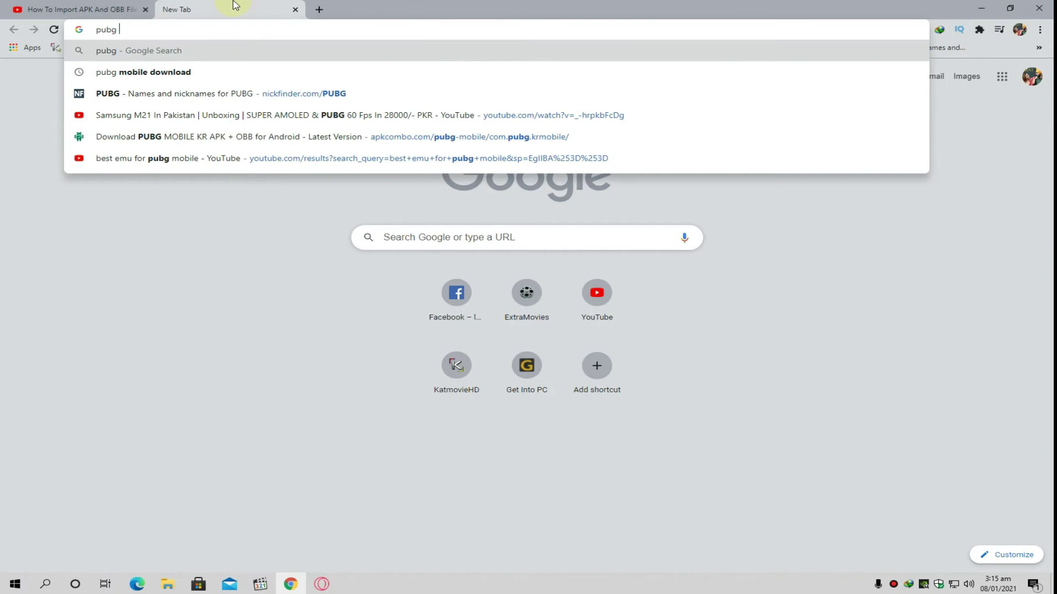
Search Google for "pubg mobile kr apk obb download" and open APKCombo's APK + OBB download page for PUBG MOBILE KR
text(n)
key(BackSpace)
text(mobile)
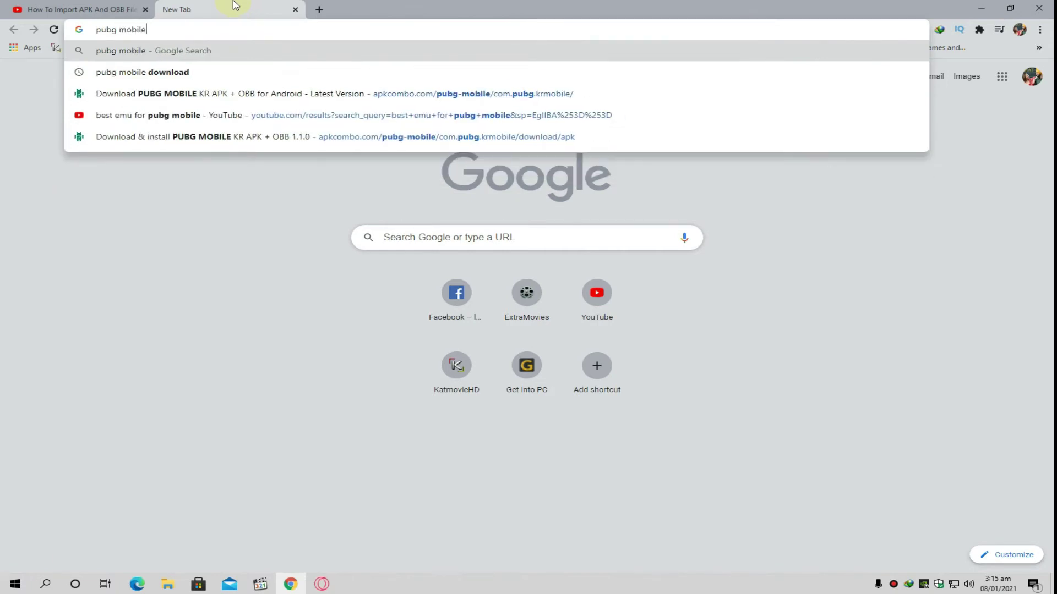
text( kr apk obb do)
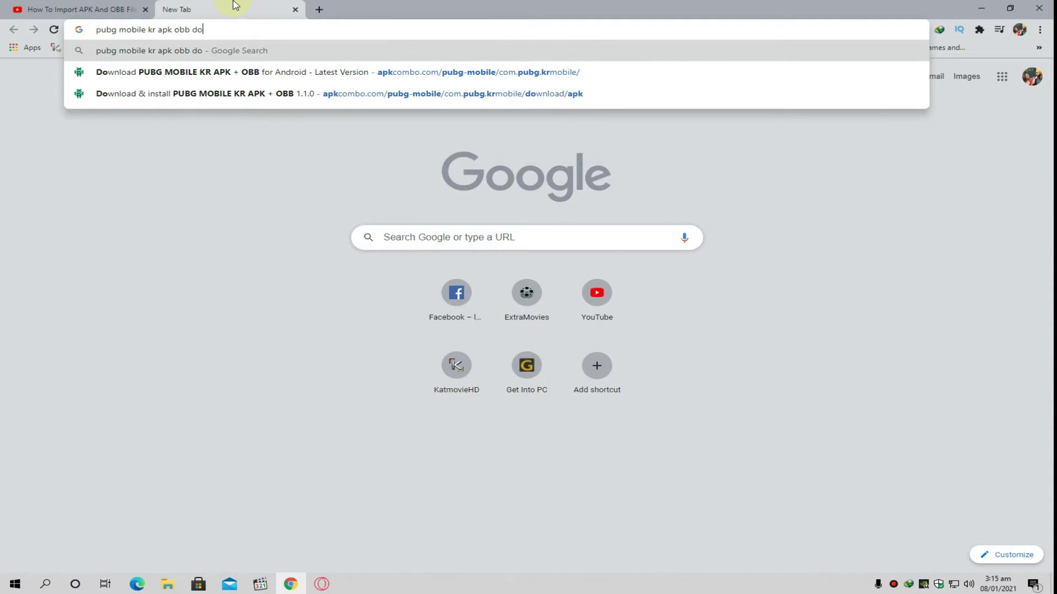
text(wnlo)
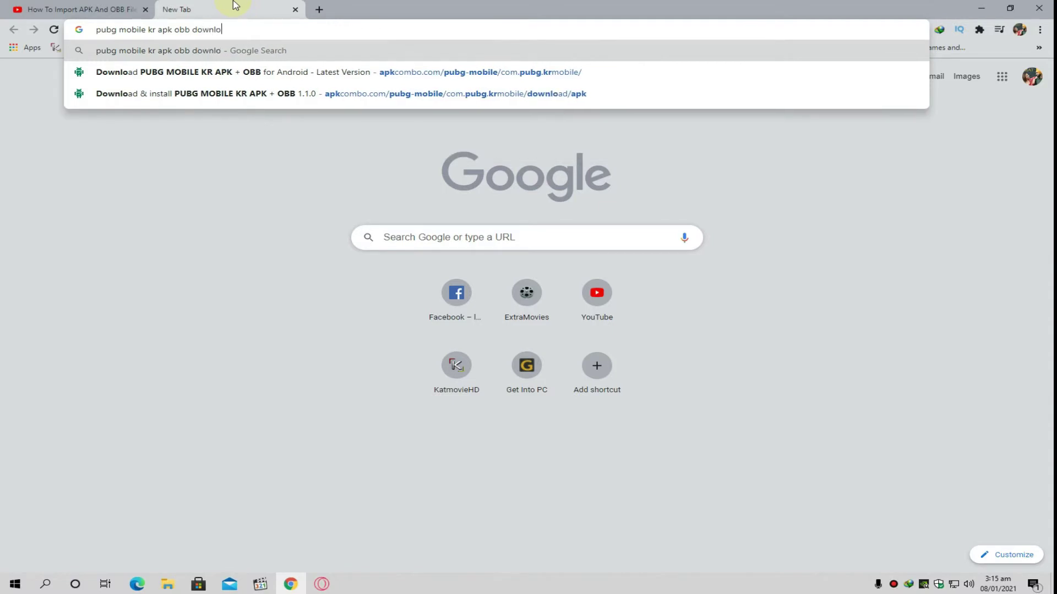
text(ad)
key(Return)
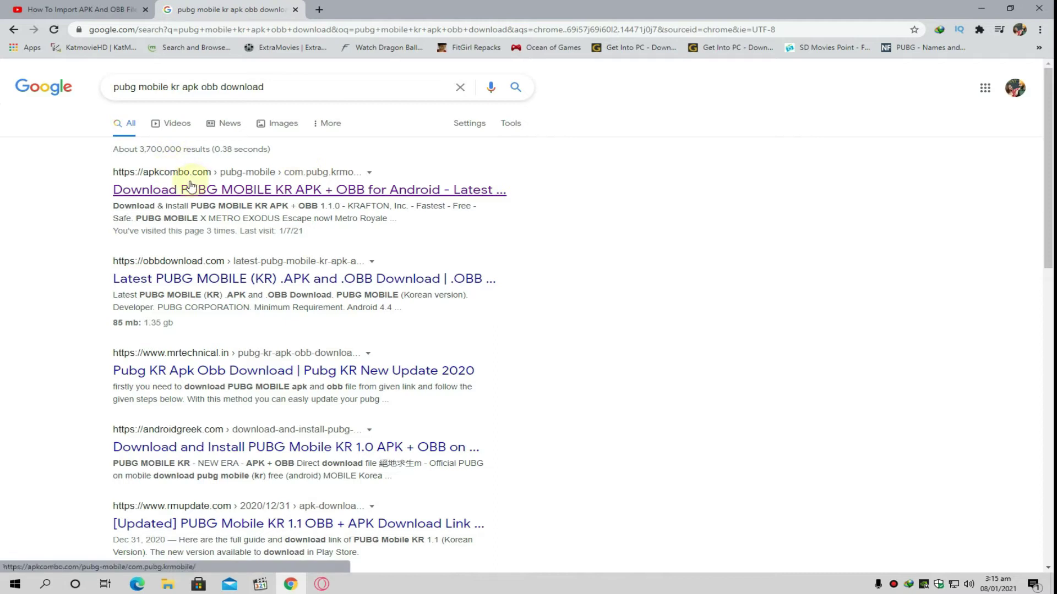
click(190, 187)
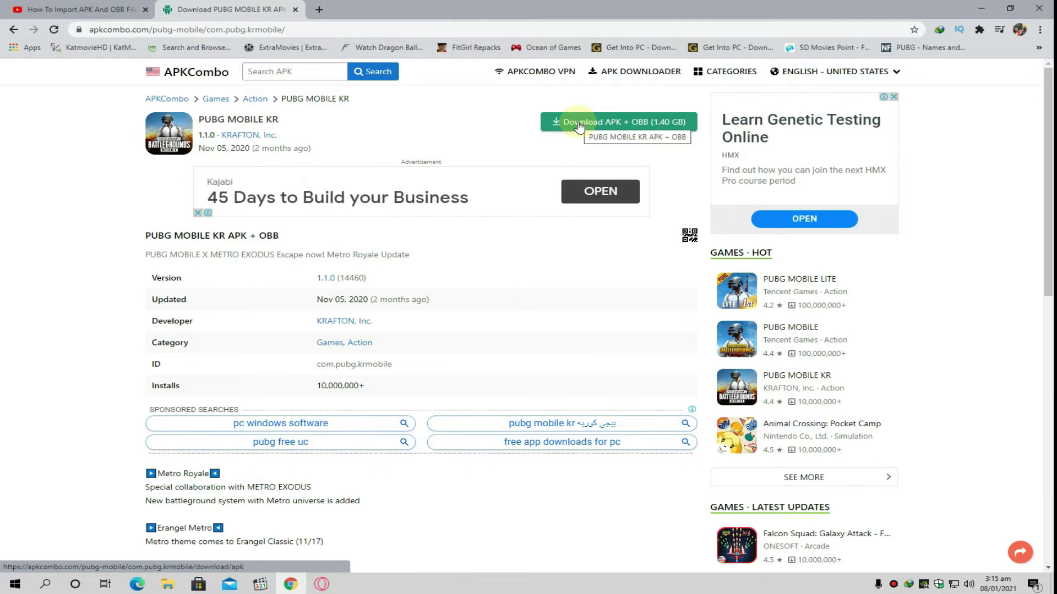
click(579, 126)
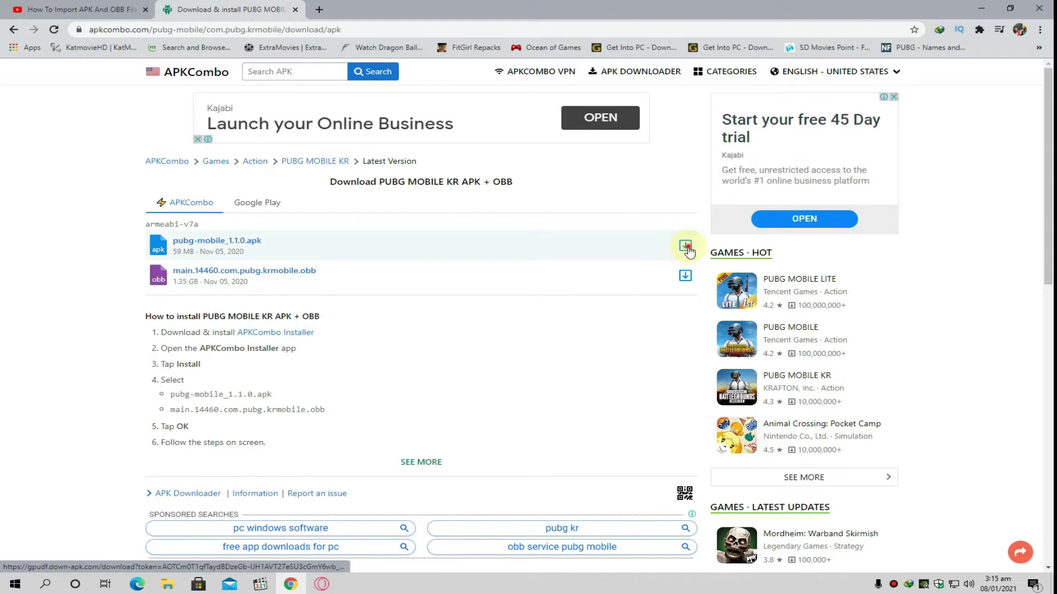
right_click(687, 248)
click(721, 470)
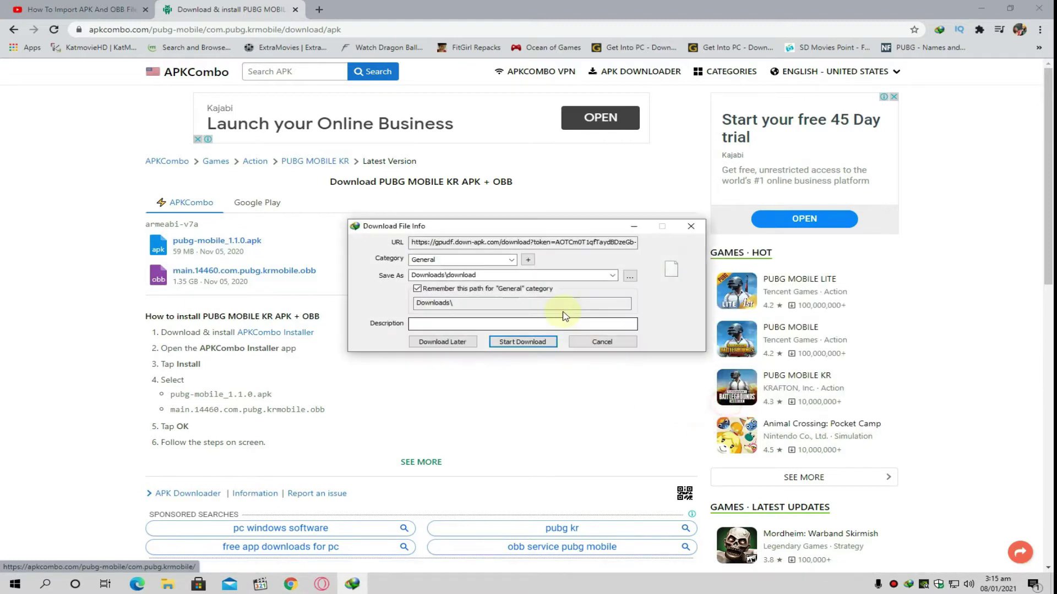
click(601, 342)
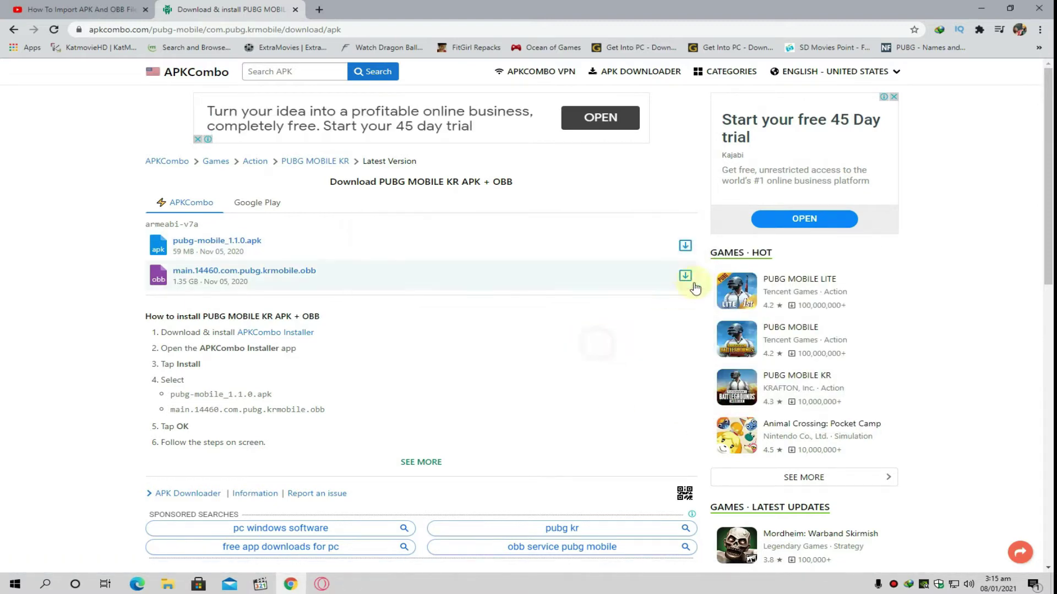
right_click(685, 277)
click(734, 438)
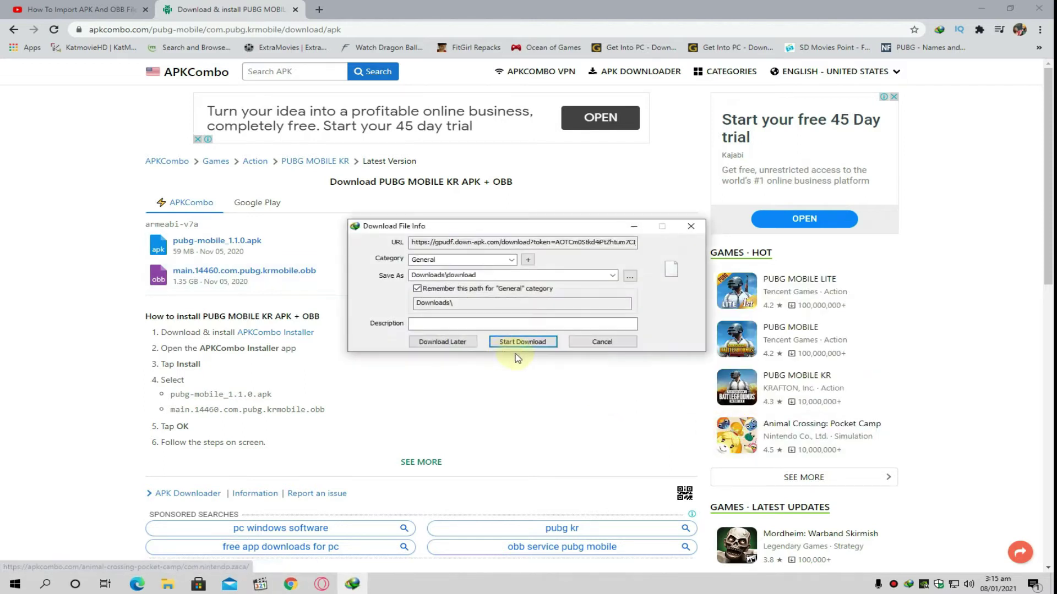
click(607, 344)
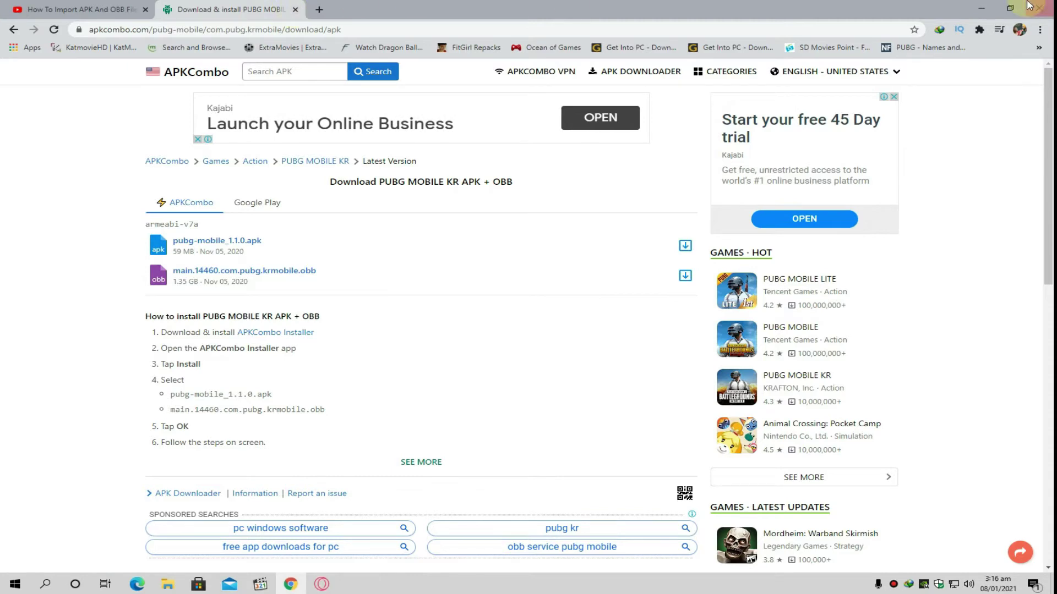
Minimize the browser to reach the desktop and launch Gameloop
click(979, 9)
right_click(566, 101)
click(608, 132)
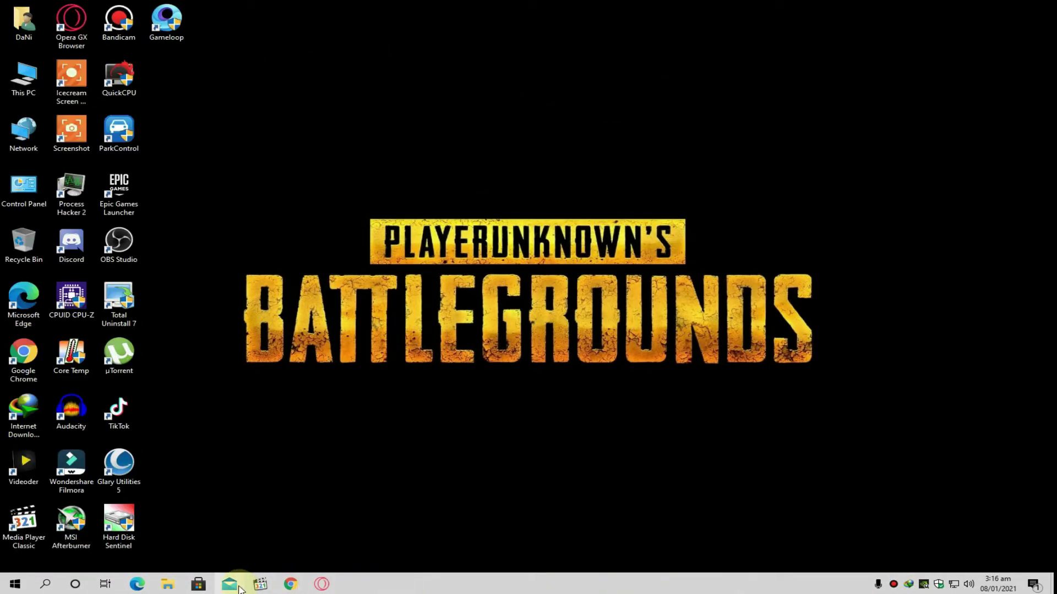
double_click(165, 19)
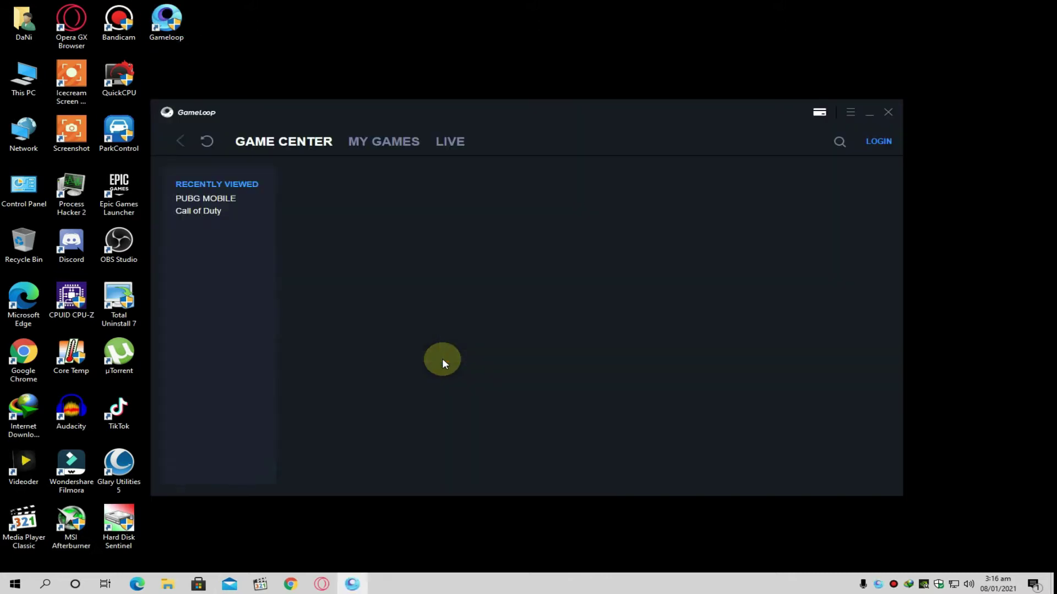
Find Subway Surfers among the Arcade games in the Game Center and start its download
scroll(451, 366, down, 2)
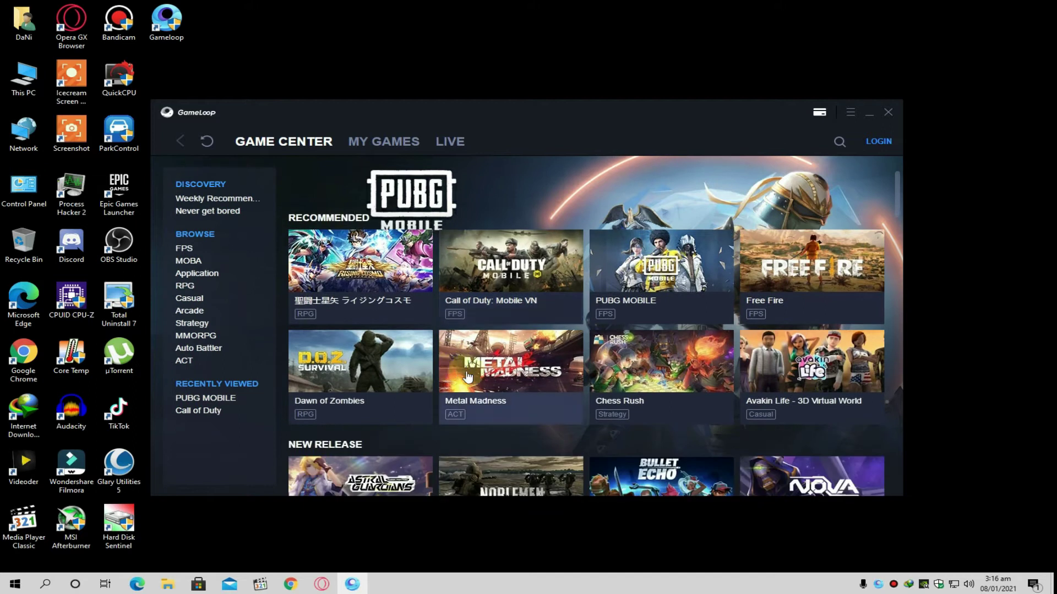
scroll(552, 381, up, 2)
scroll(552, 381, down, 2)
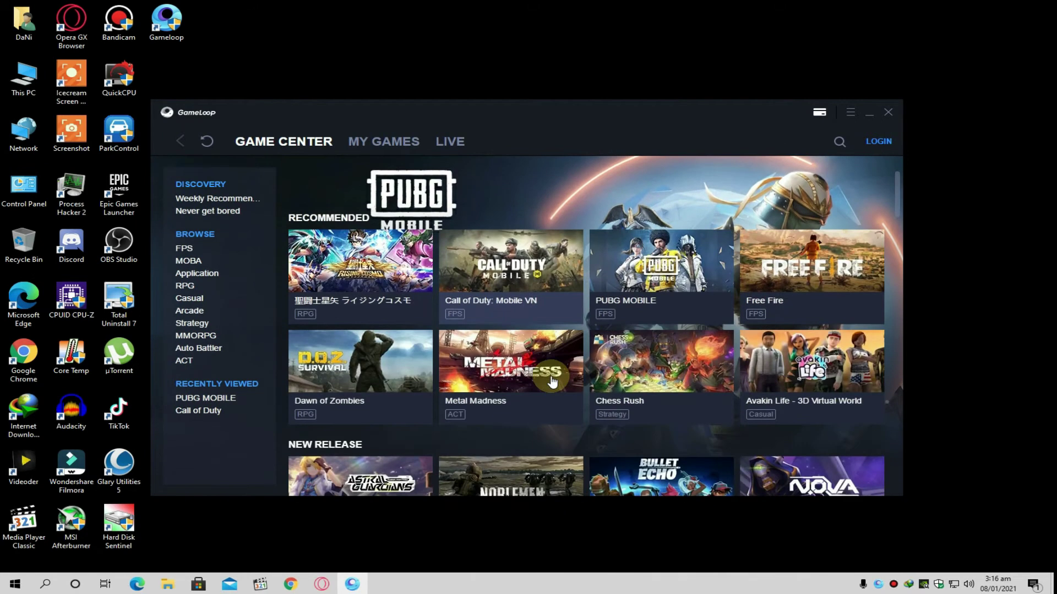
scroll(552, 381, down, 6)
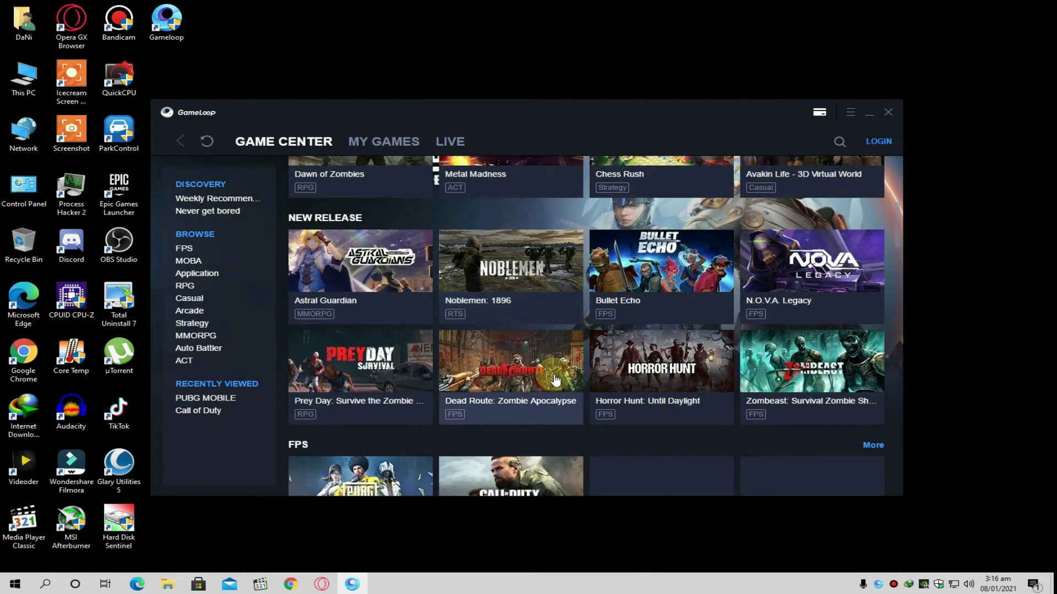
scroll(554, 379, up, 8)
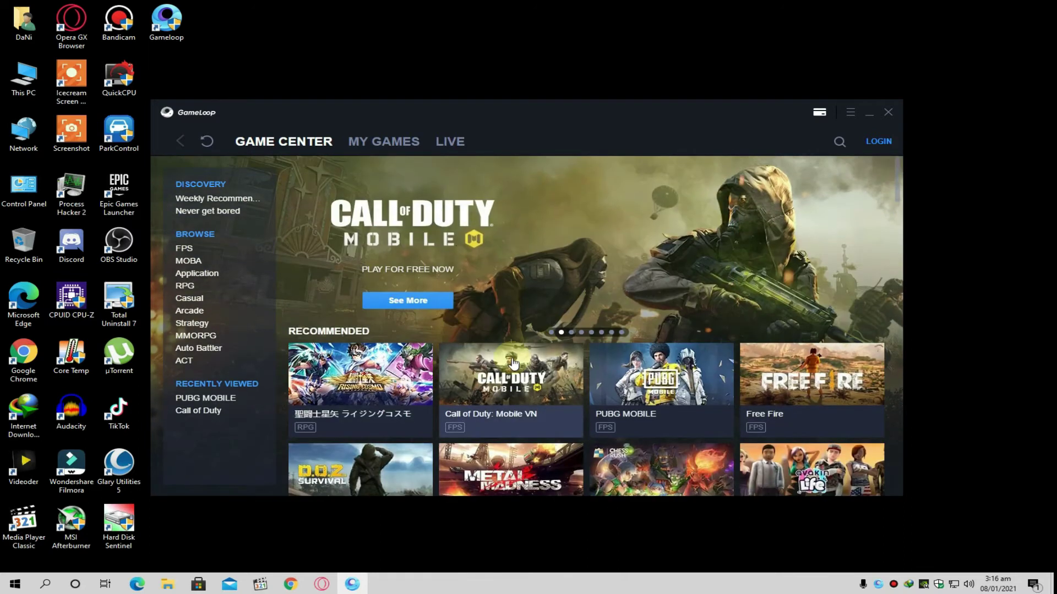
scroll(523, 355, down, 4)
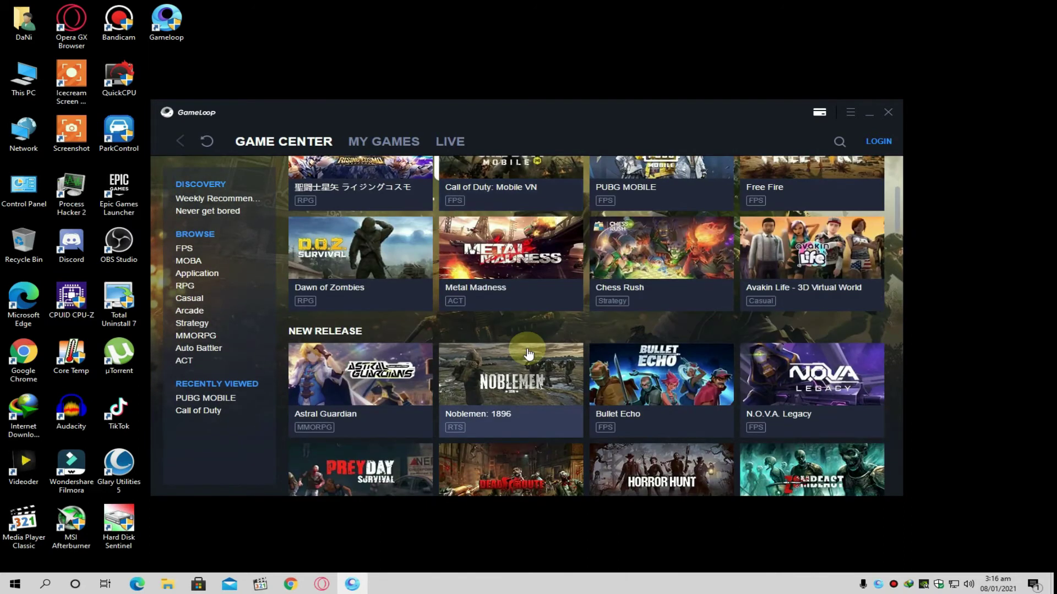
scroll(529, 354, down, 9)
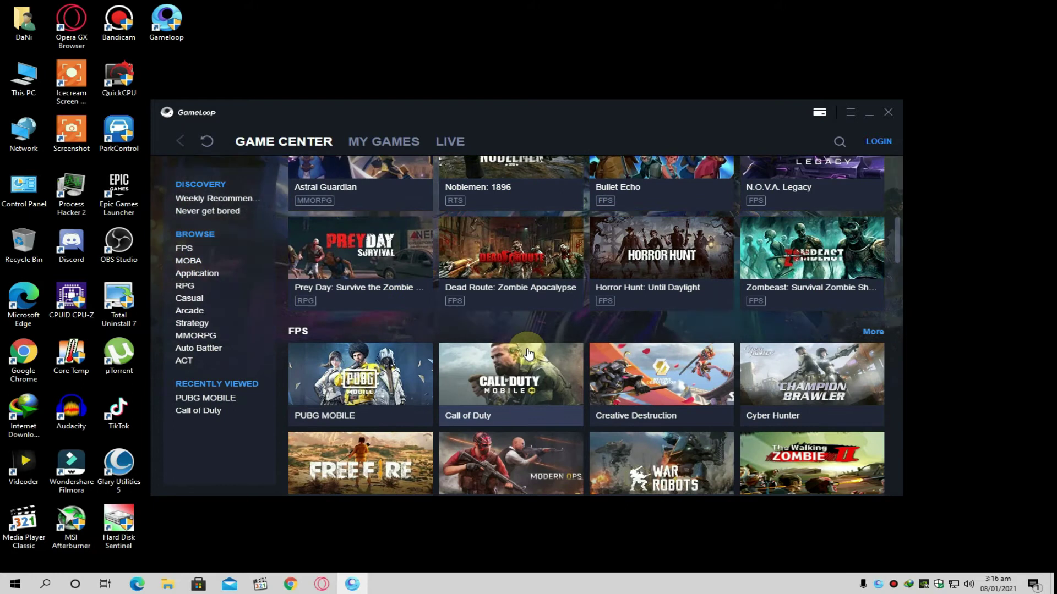
scroll(527, 347, down, 3)
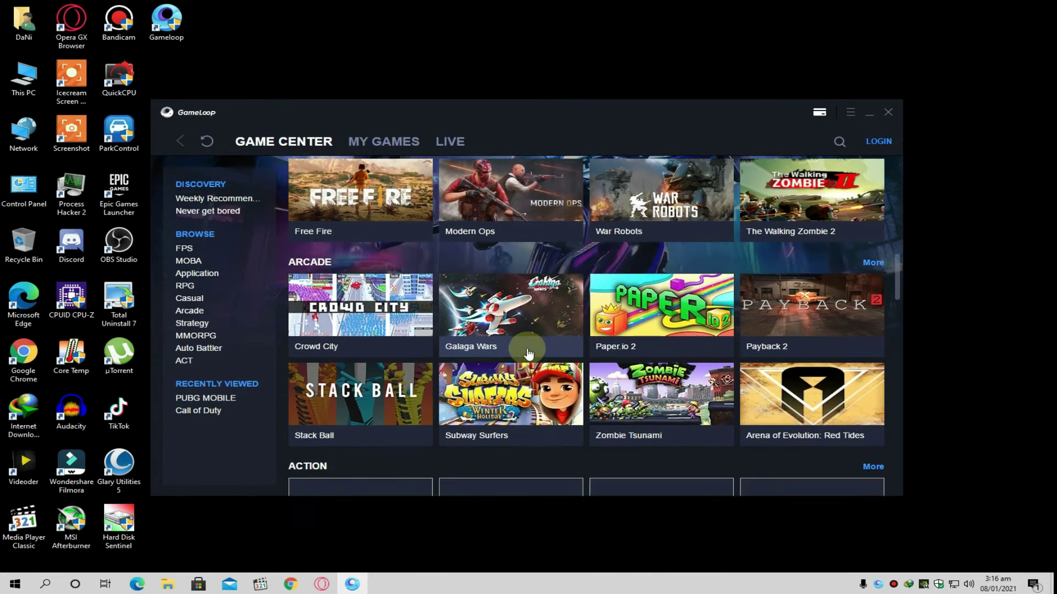
click(506, 333)
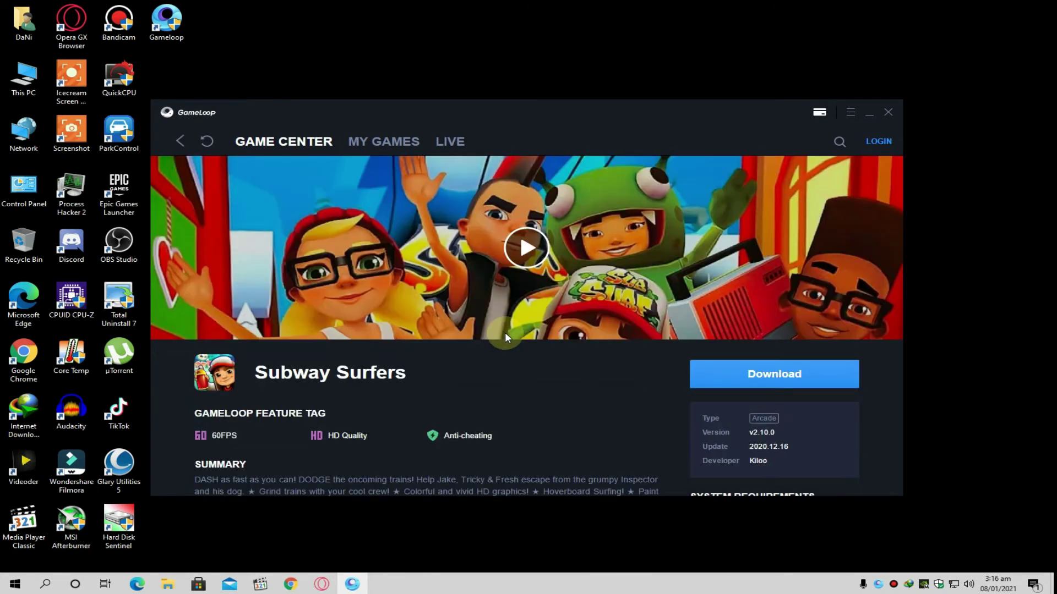
click(827, 379)
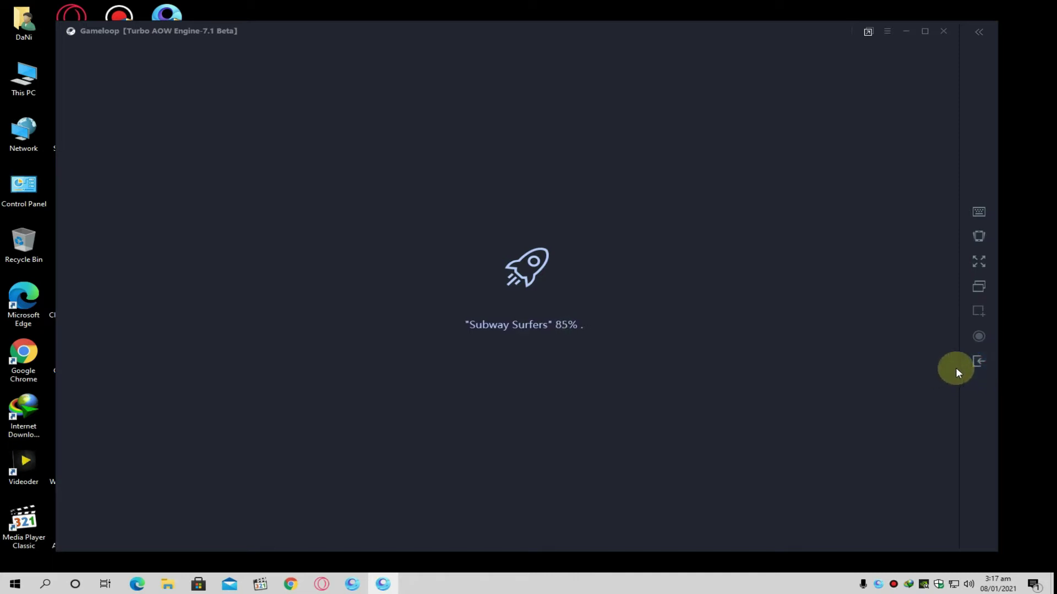
Maximize the emulator window and exit to the Android home screen, closing the unresponsive Subway Surf app
click(927, 35)
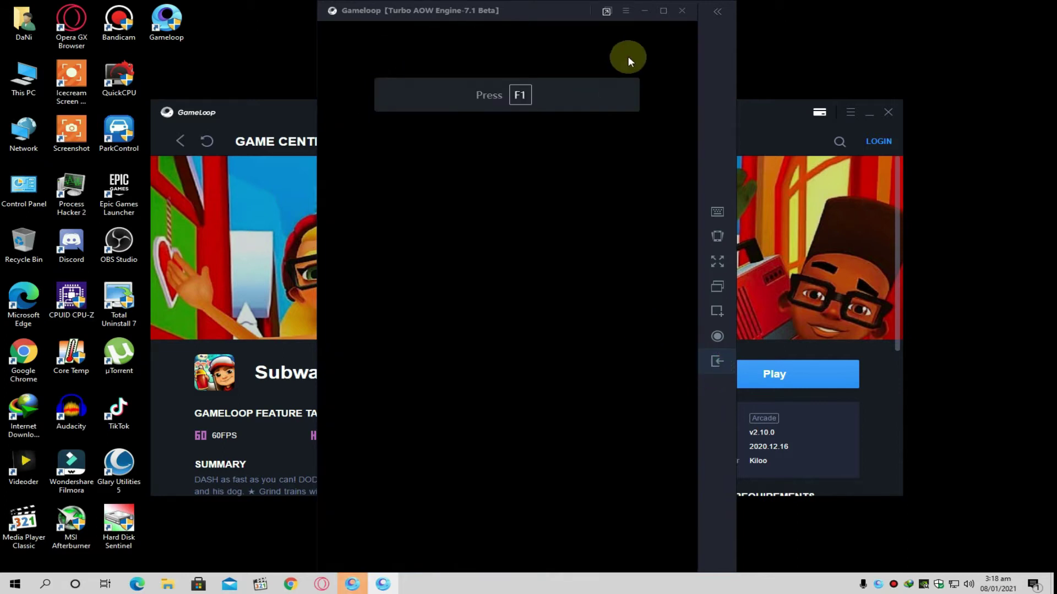
click(664, 11)
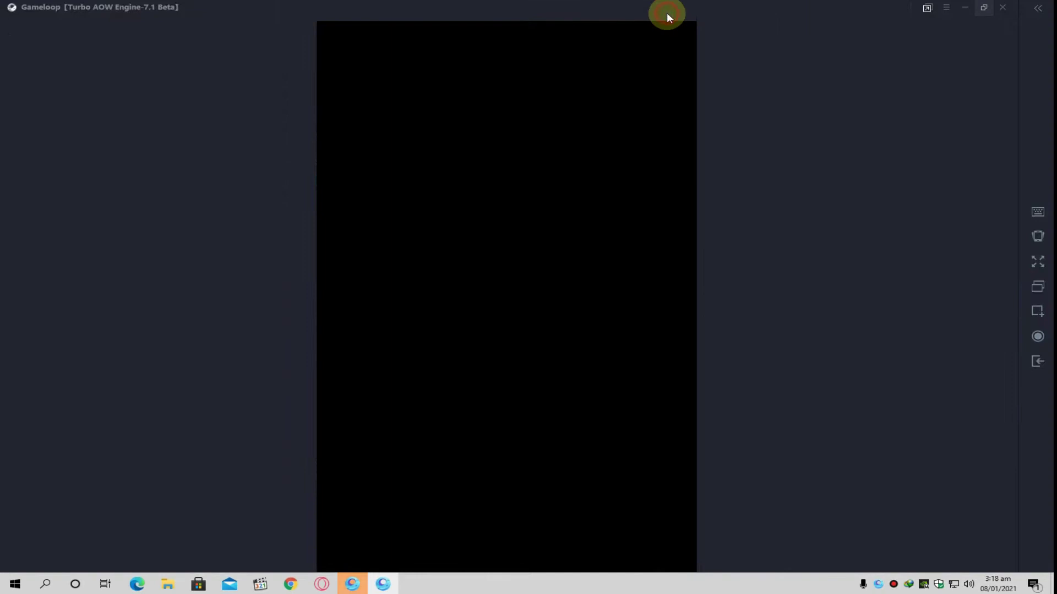
click(1048, 370)
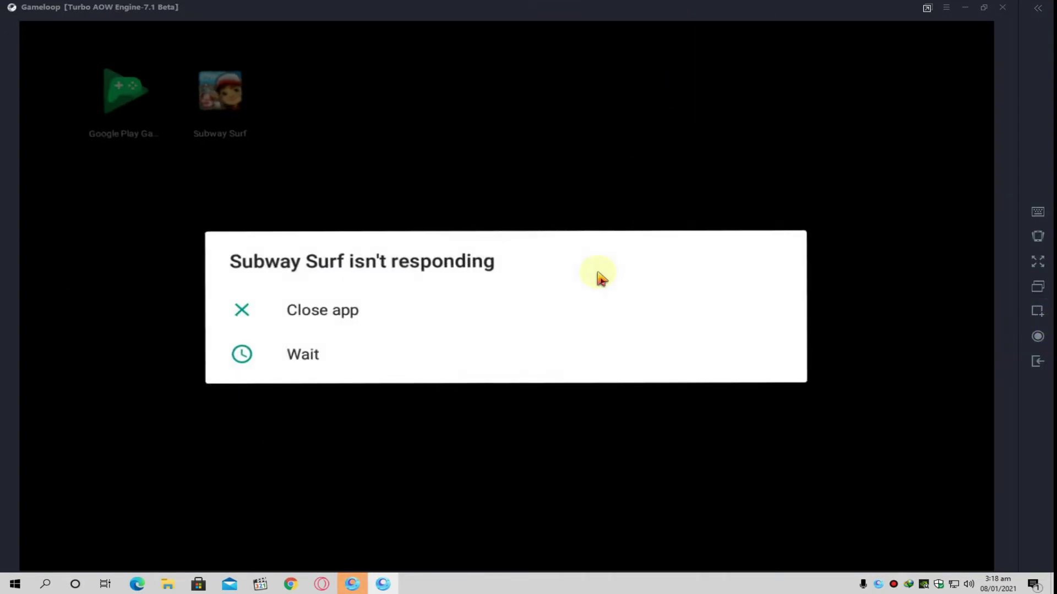
click(411, 318)
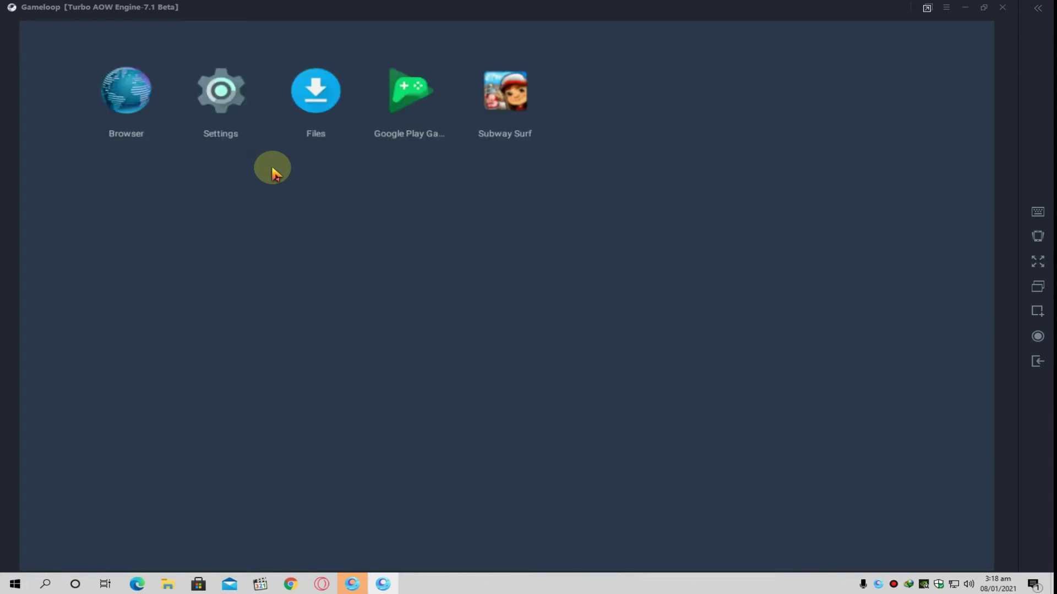
Open the emulator's Browser and search the web for "es file explorer"
click(107, 110)
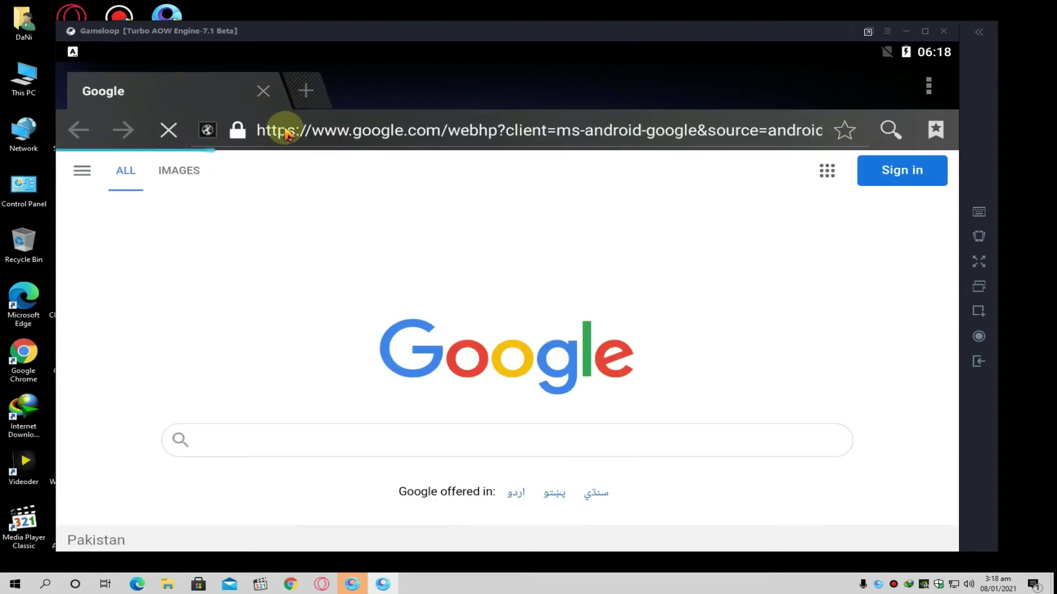
click(259, 439)
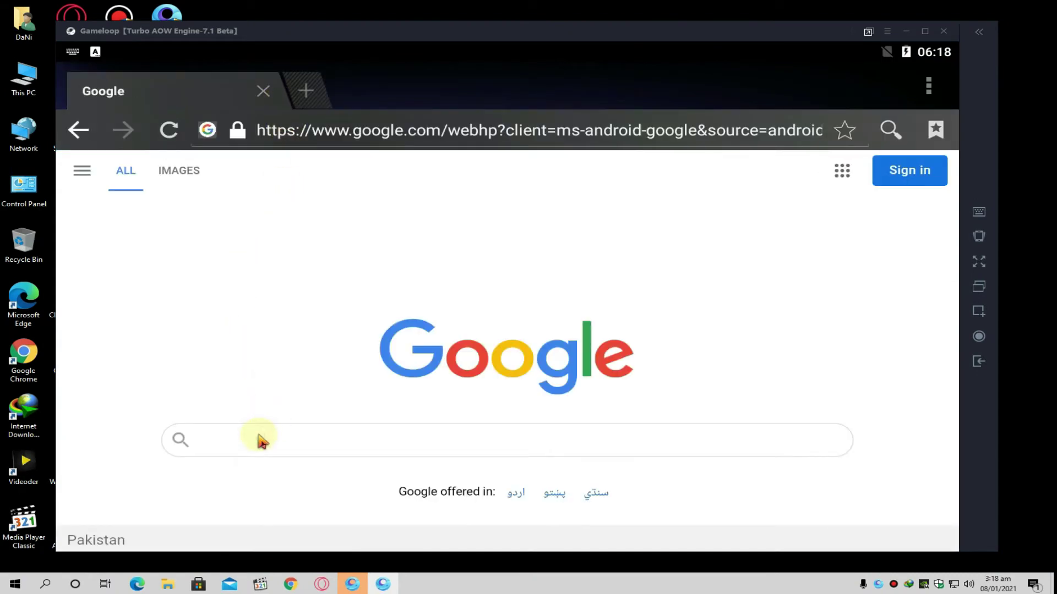
click(339, 131)
text(es)
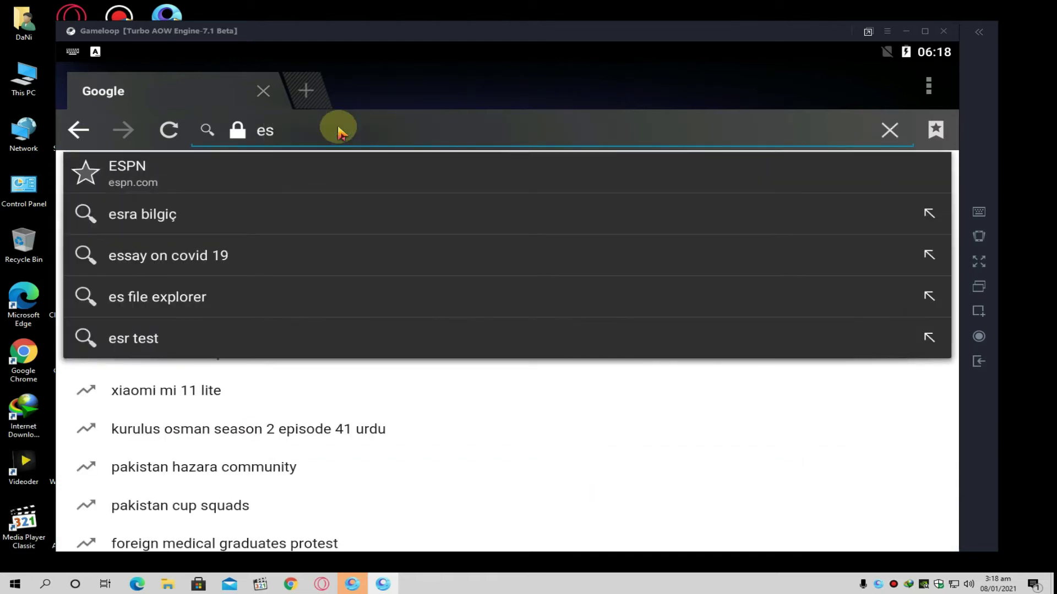
click(168, 306)
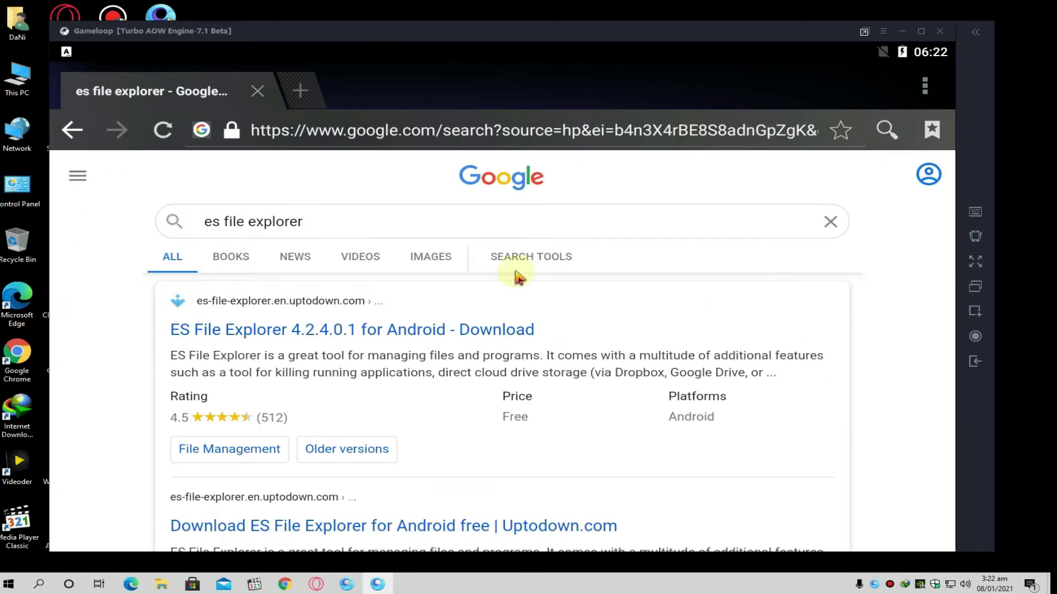
Download the ES File Explorer File Manager 4.2.4.0.1 APK from APKPure and install it in the emulator
drag(515, 449, 511, 238)
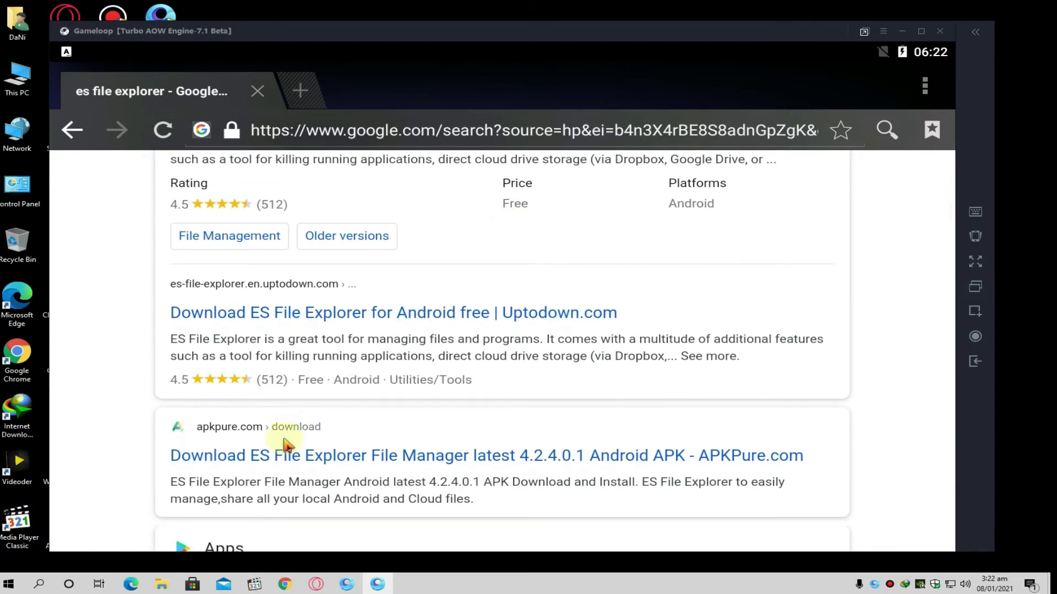
click(279, 457)
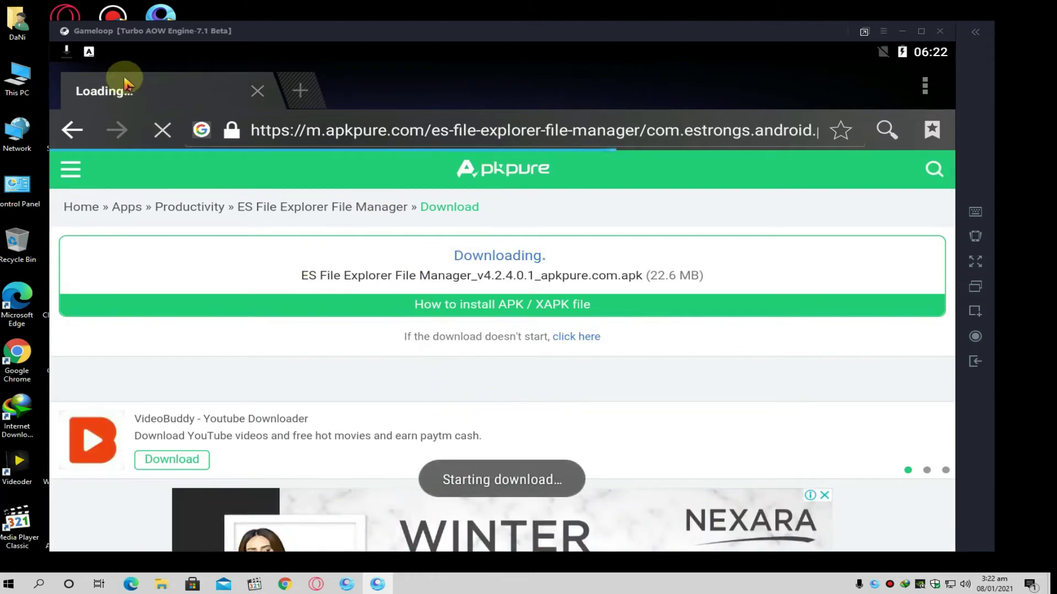
drag(127, 55, 125, 275)
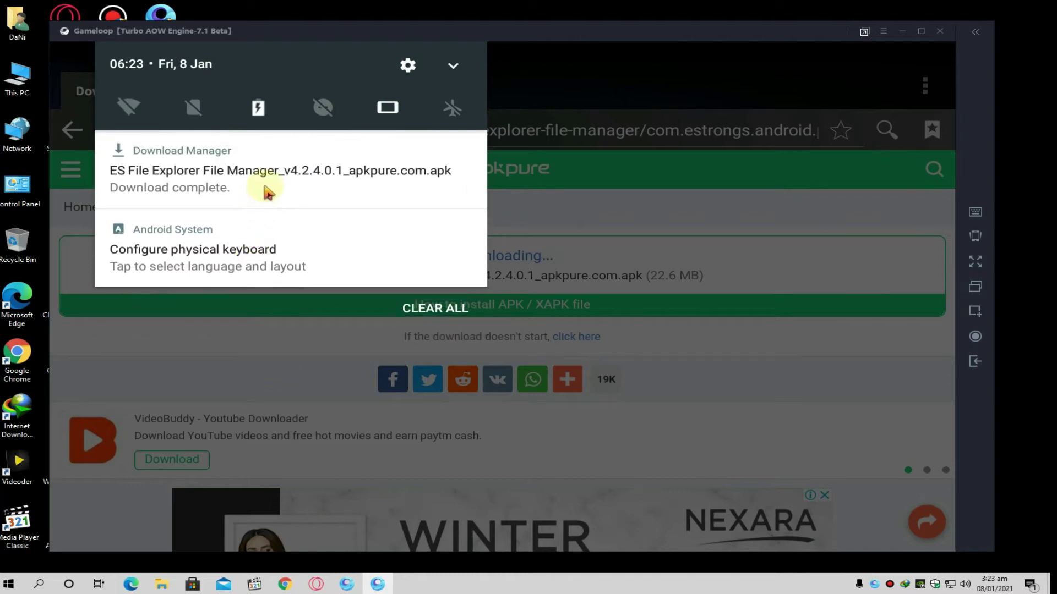
click(264, 186)
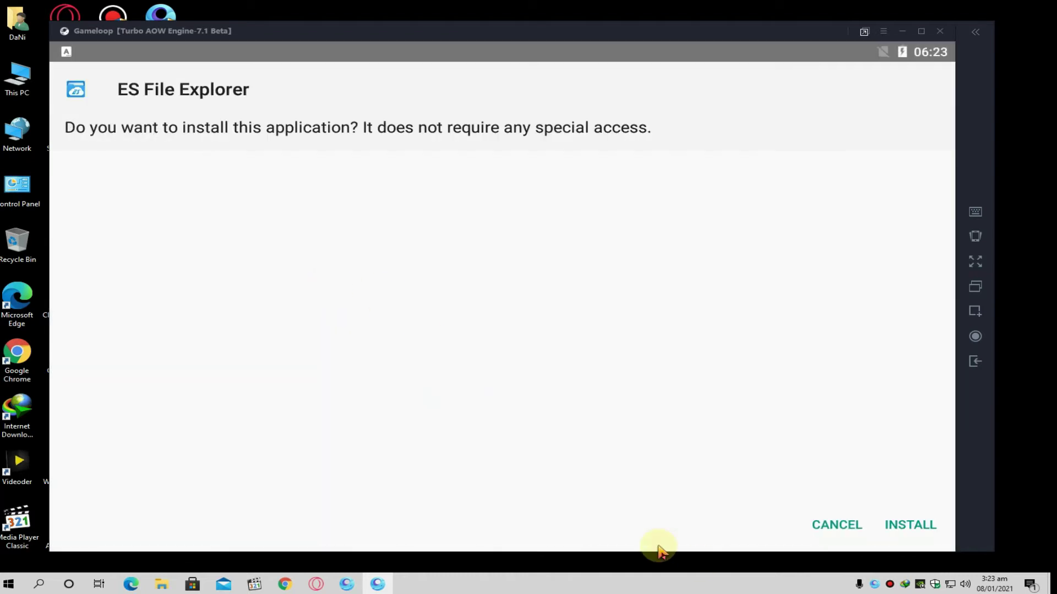
click(891, 528)
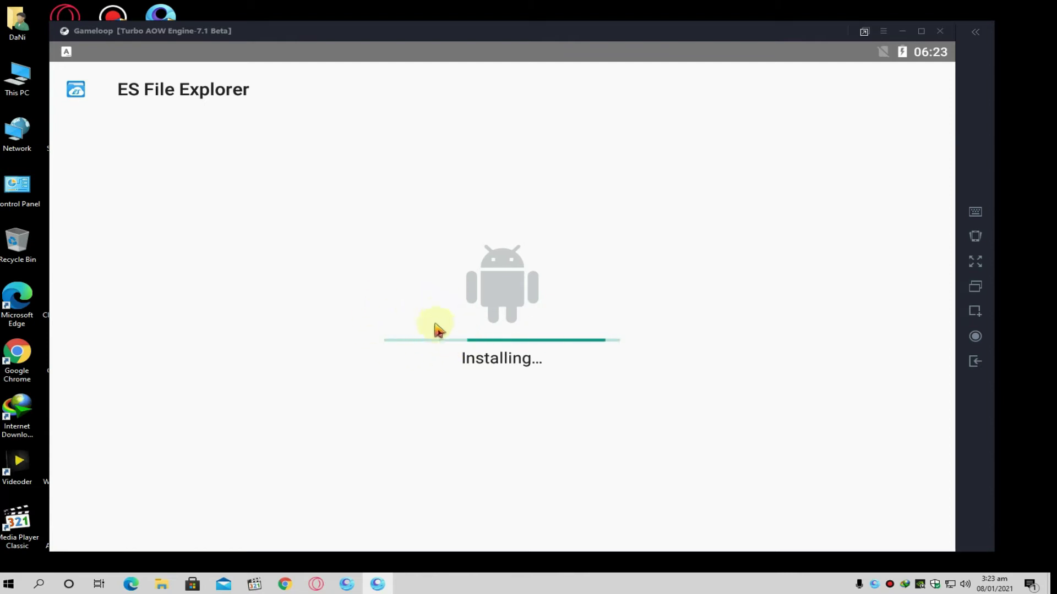
click(849, 520)
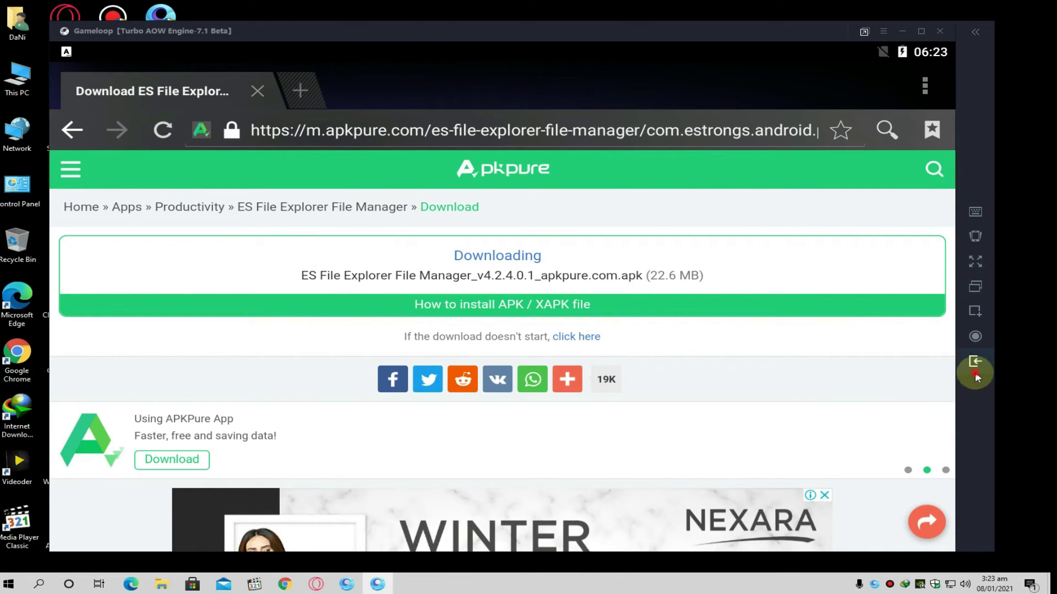
Exit the emulator's browser to the Android home screen and minimize the emulator and GameLoop windows
click(975, 375)
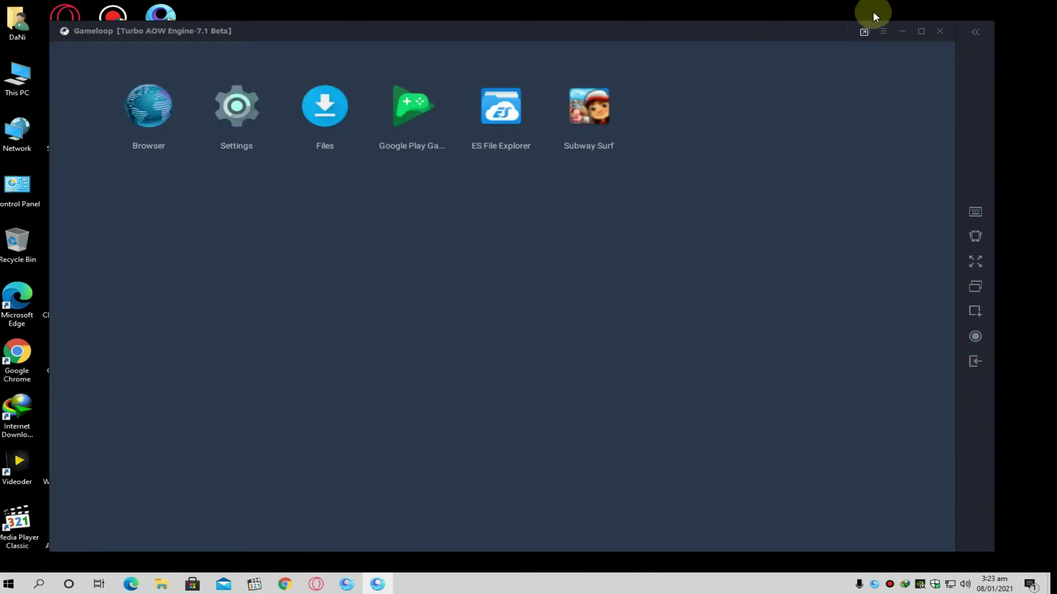
click(903, 32)
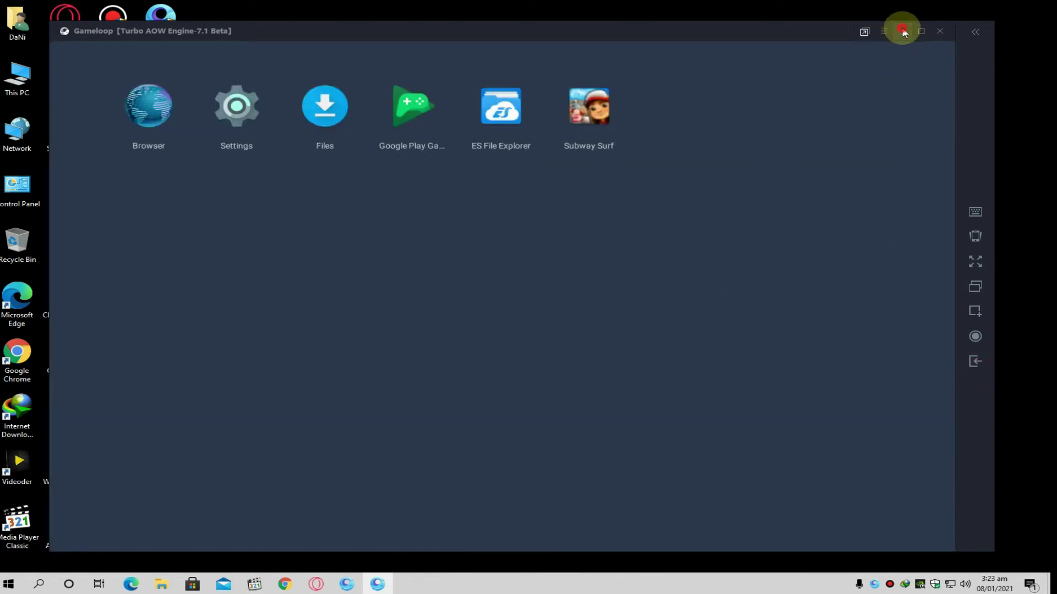
click(885, 115)
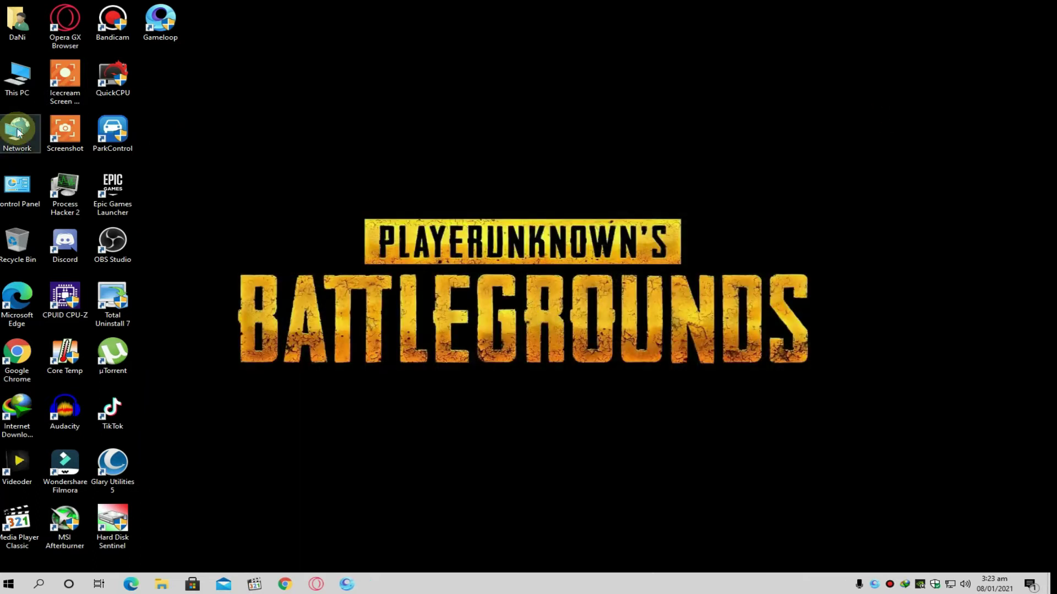
In File Explorer, copy main.14350.com.pubg.krmobile.obb and the pubg-mobile KR 1.0 APK from the Pubg Mobile KR folder under Andriod on Data (F:)
double_click(17, 77)
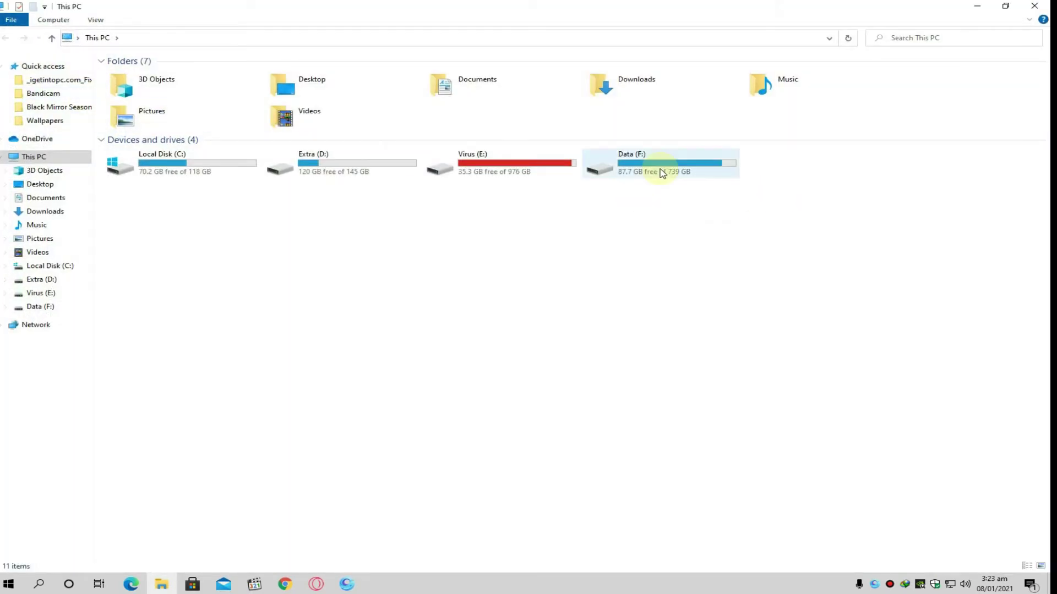
double_click(633, 168)
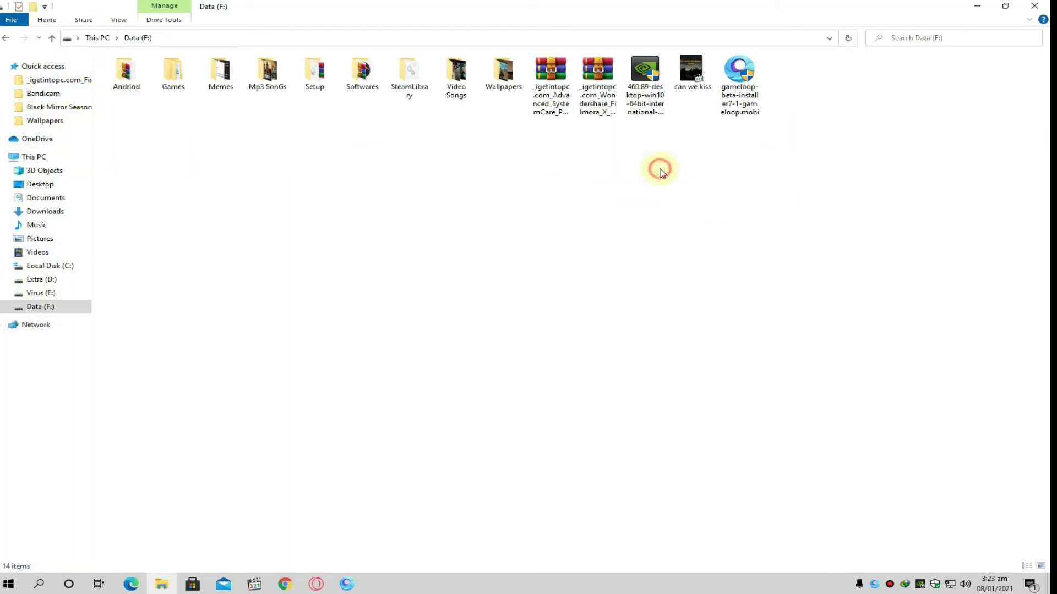
double_click(124, 81)
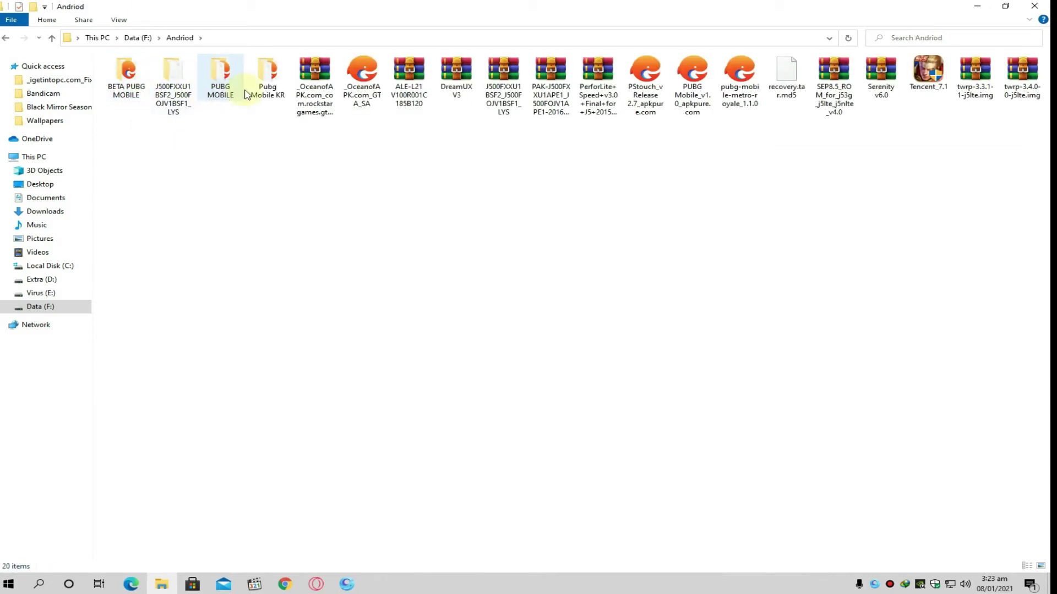
double_click(263, 87)
click(163, 99)
ctrl+click(172, 86)
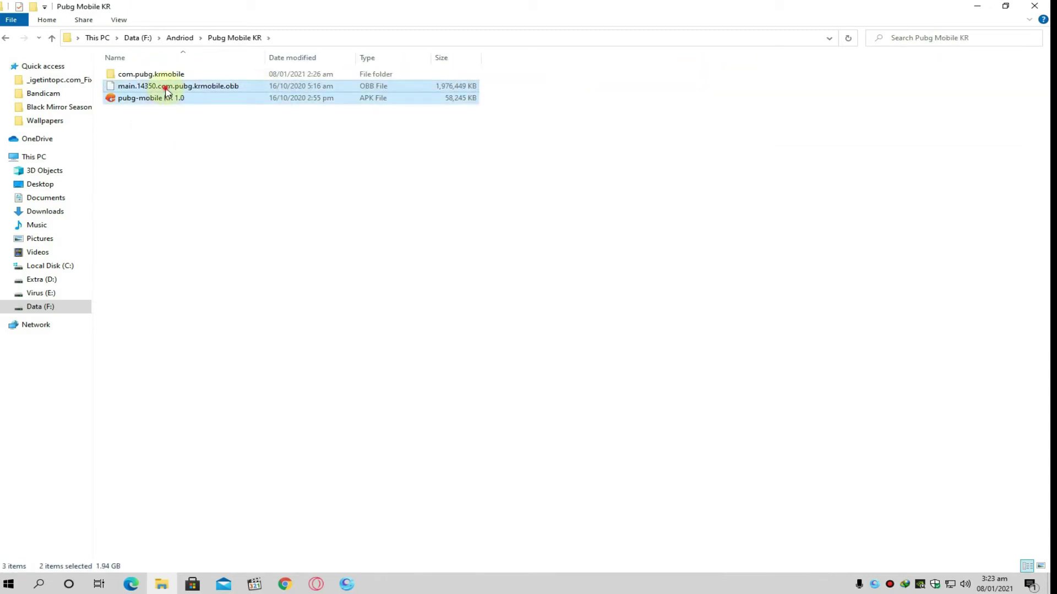
right_click(167, 89)
click(213, 254)
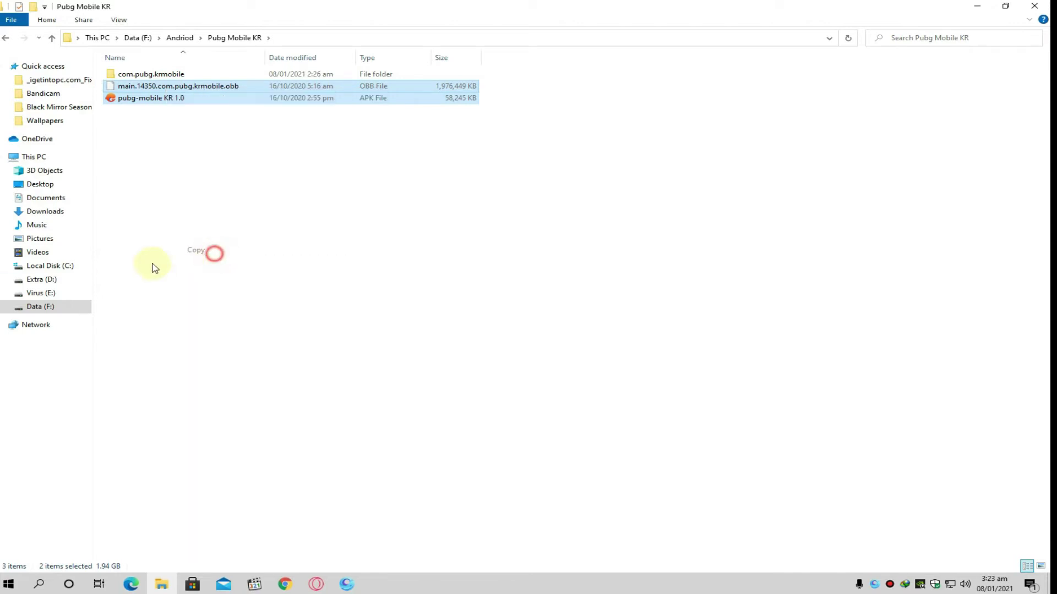
Go back to This PC and look through the Virus (E:) and Extra (D:) drives for the GameLoop download folder
click(4, 37)
click(4, 37)
click(5, 37)
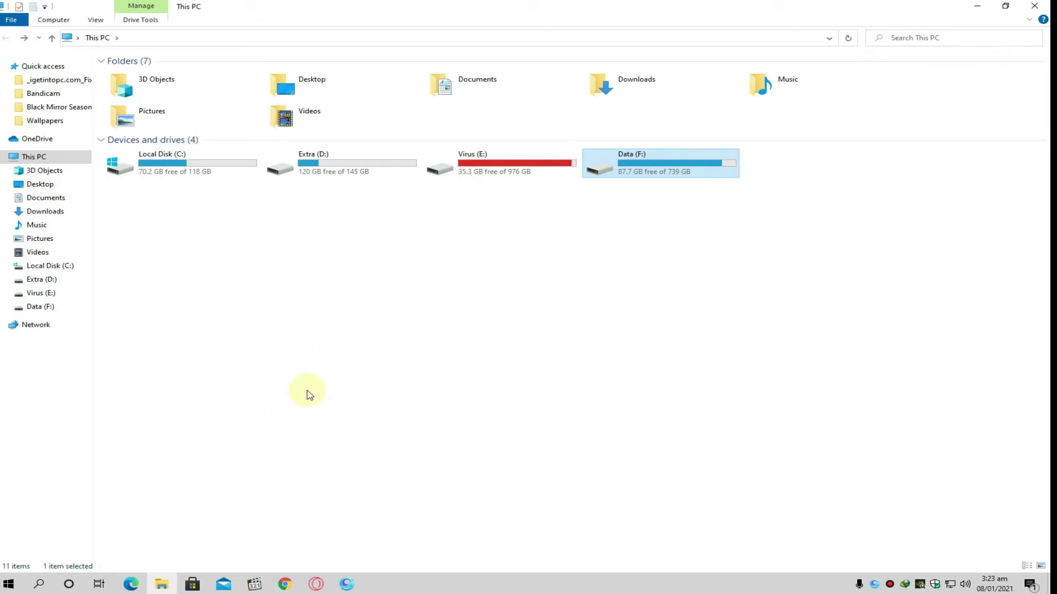
double_click(498, 179)
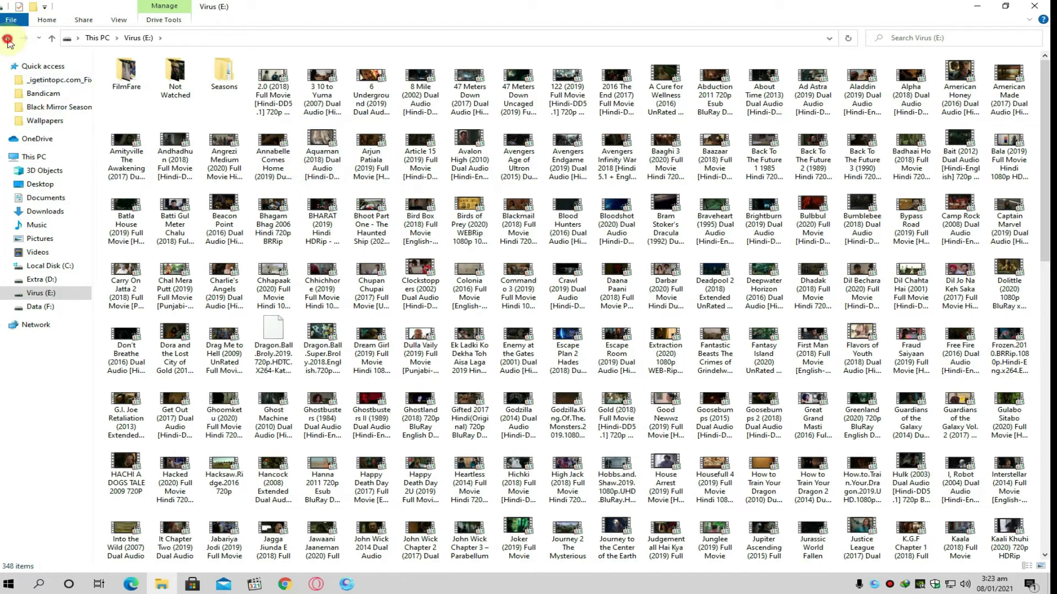
click(7, 39)
double_click(365, 177)
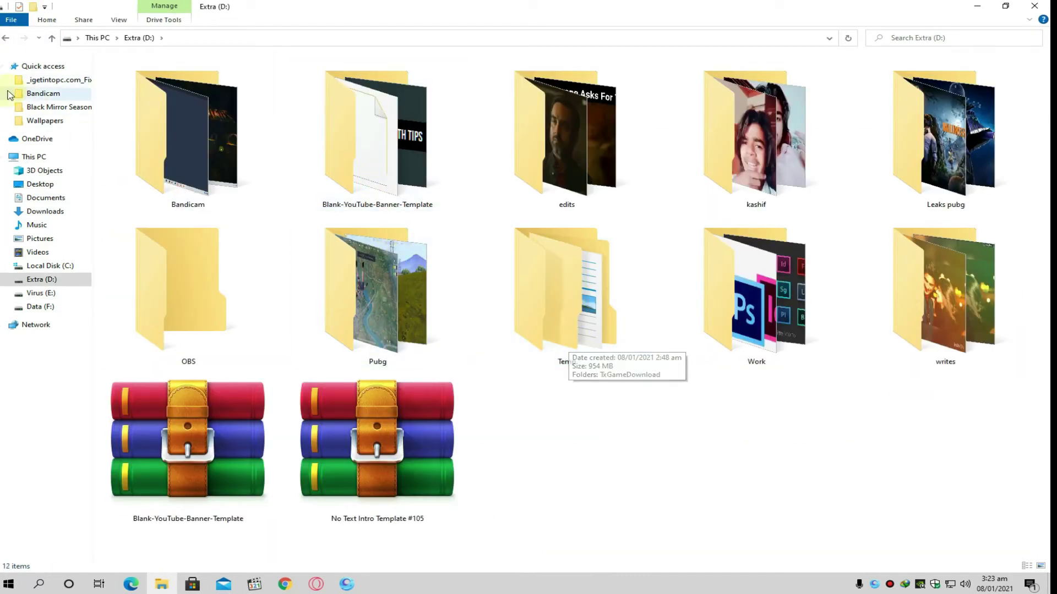
click(5, 38)
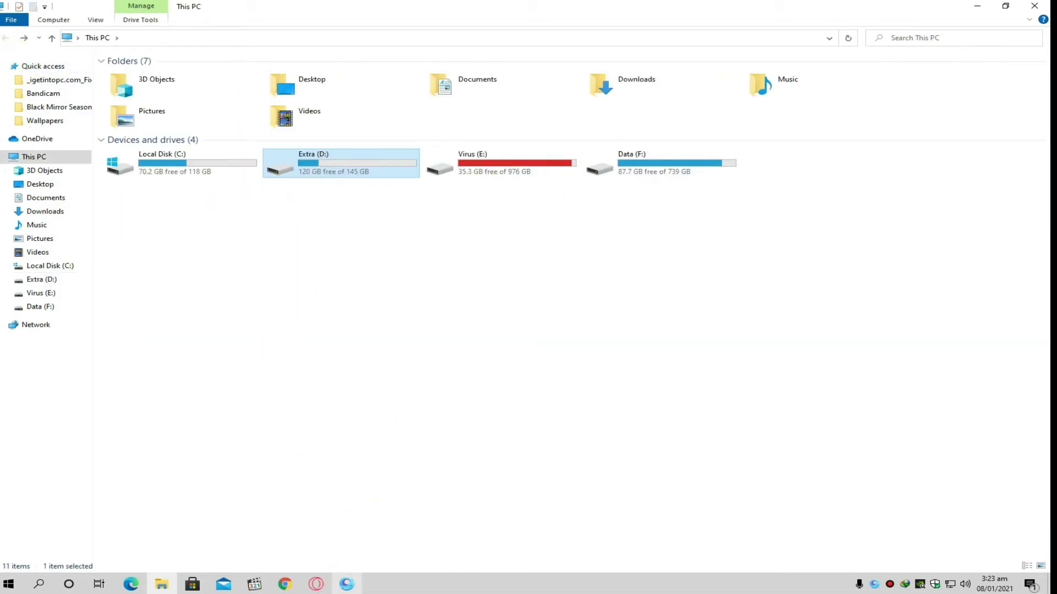
Look up the SD storage path in GameLoop's Diagnostic Tool and minimize the Game Center and emulator windows
click(346, 584)
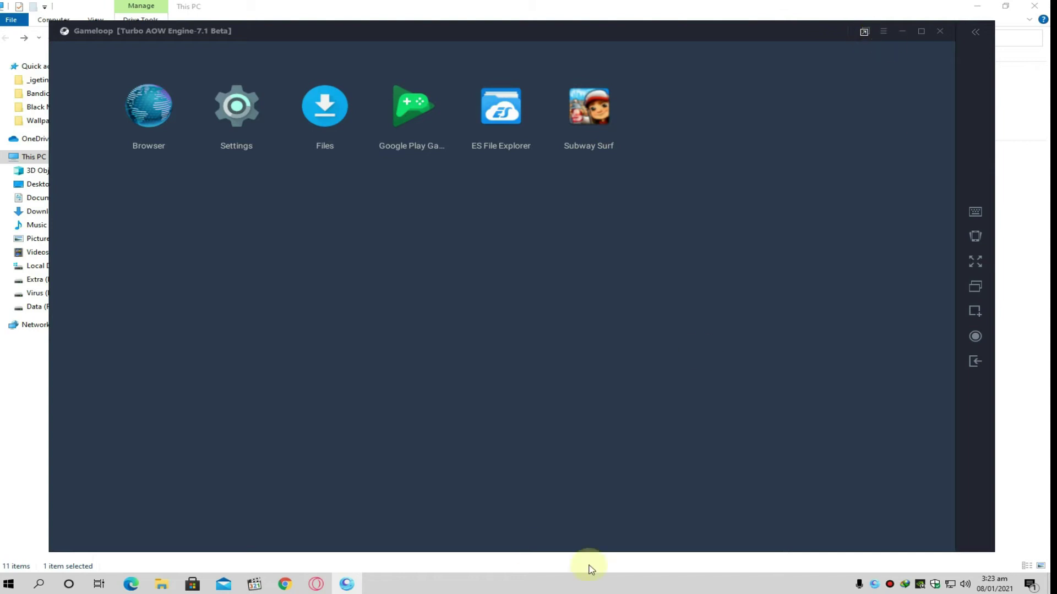
click(873, 585)
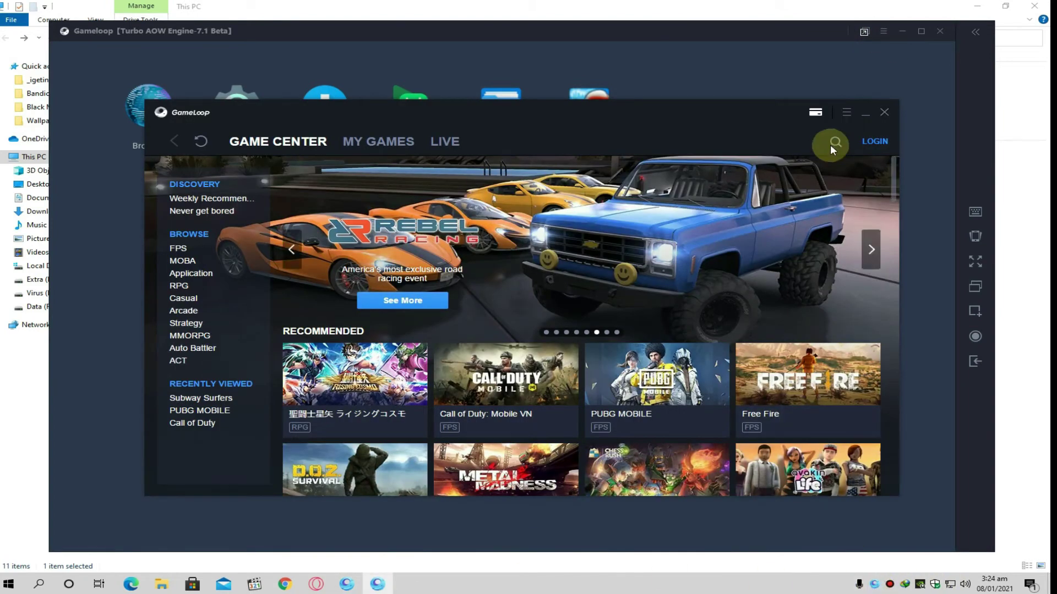
click(846, 112)
click(850, 184)
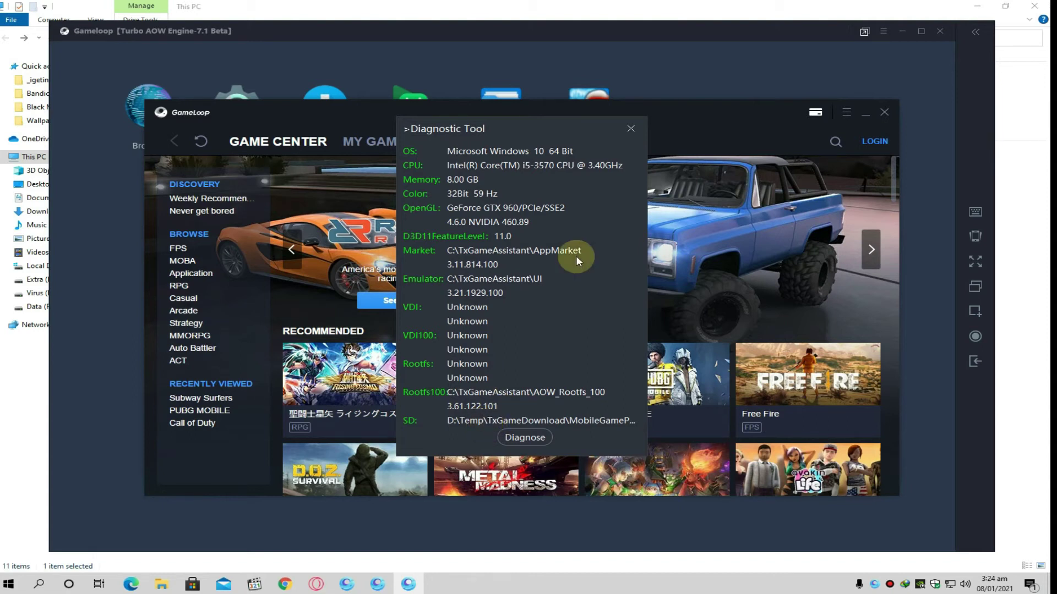
click(630, 128)
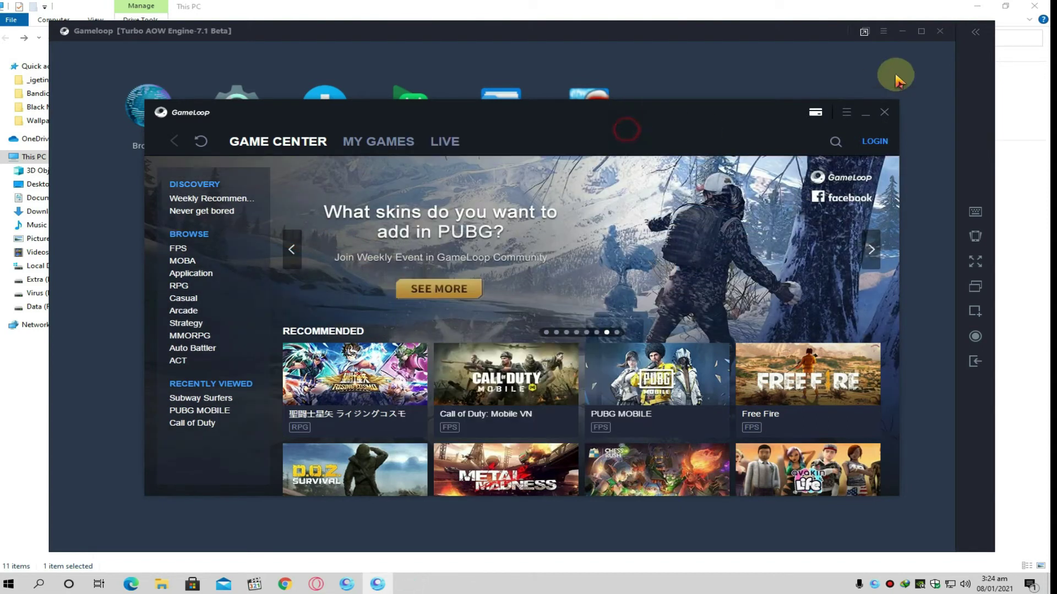
click(870, 114)
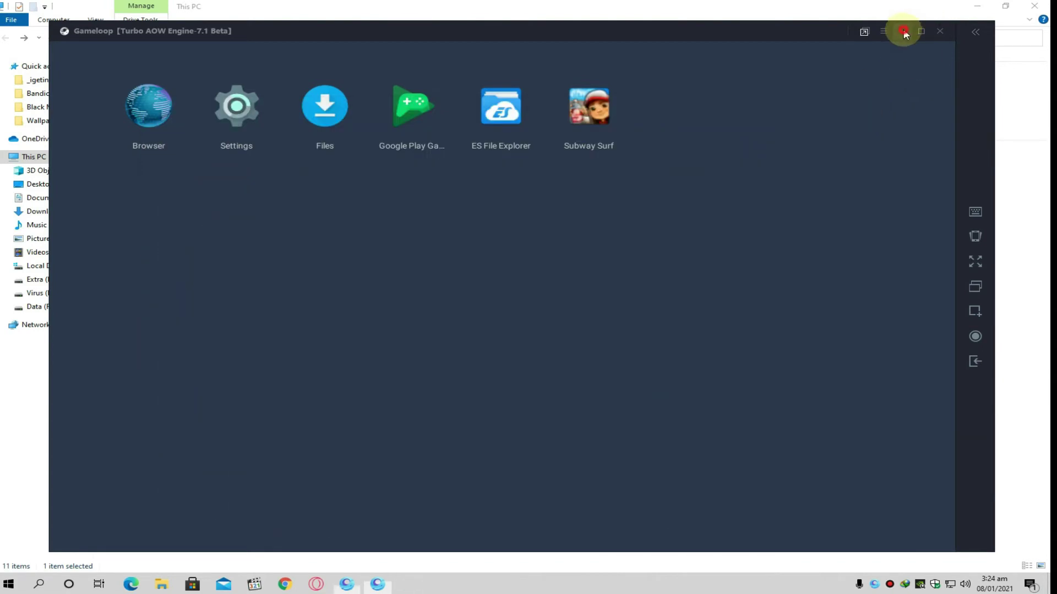
click(903, 30)
Paste the copied OBB and APK files into D:\Temp\TxGameDownload\MobileGamePCShared
double_click(374, 167)
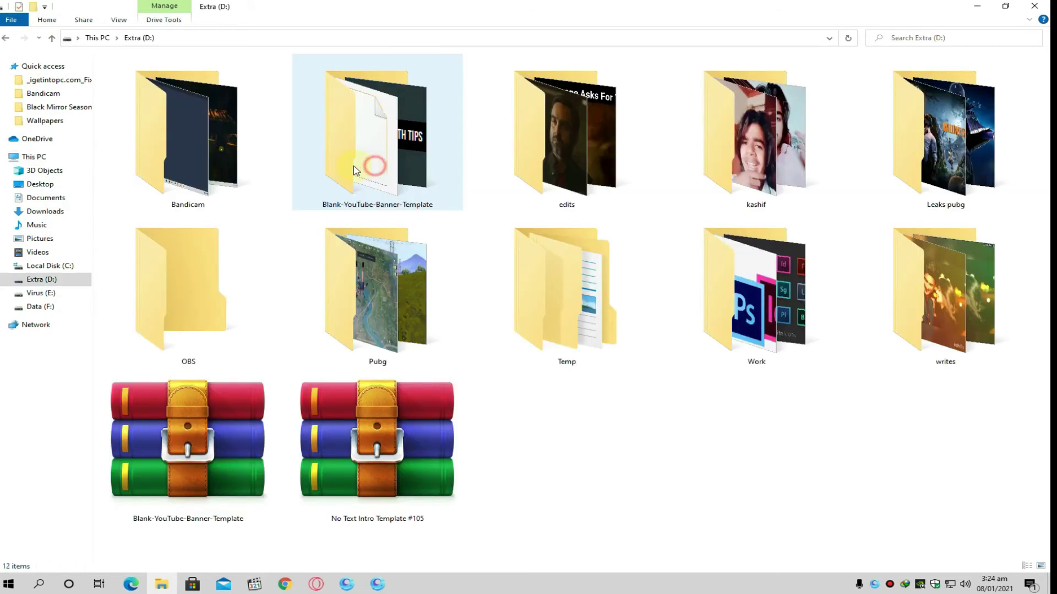
double_click(573, 302)
double_click(197, 80)
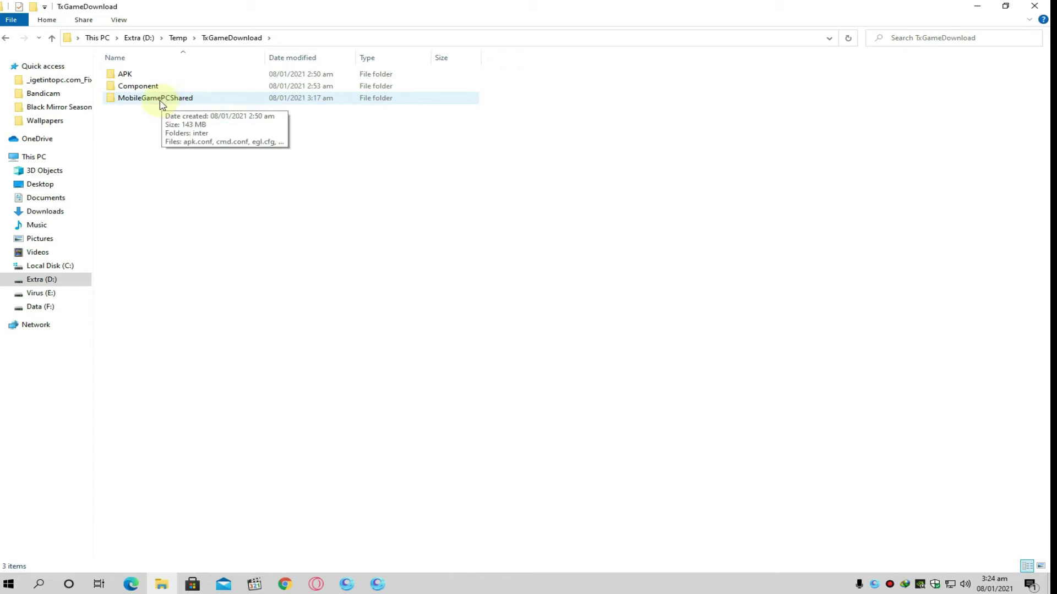
click(161, 106)
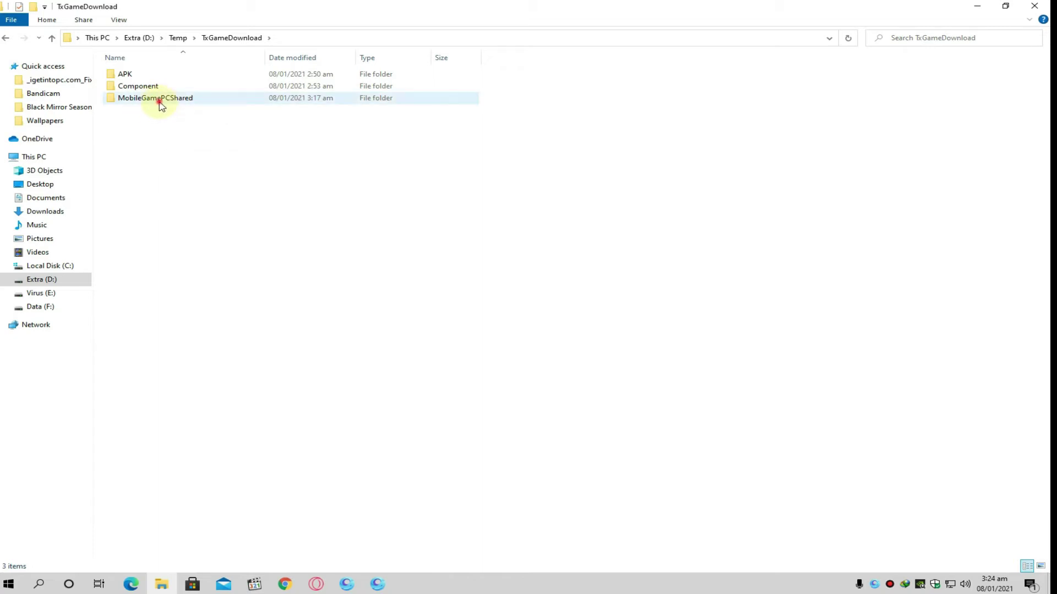
double_click(161, 104)
right_click(236, 285)
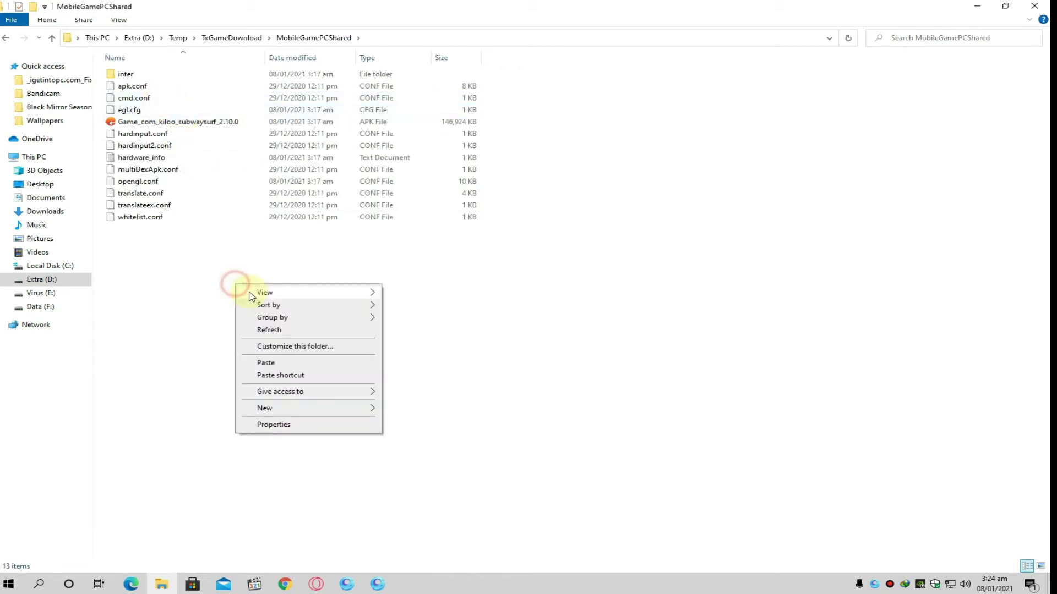
click(264, 366)
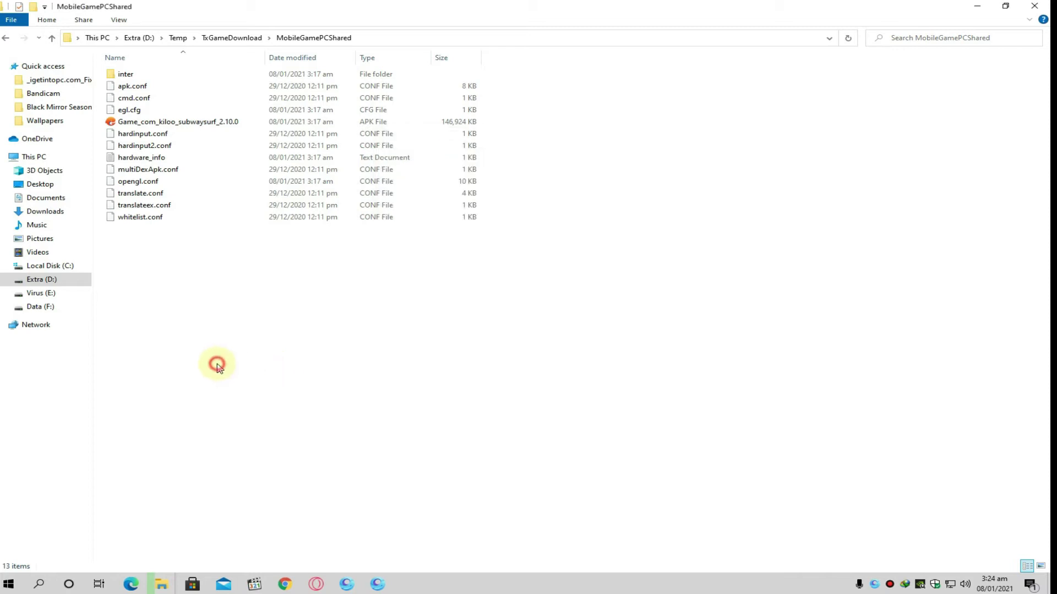
Create a new folder named com.pubg.krmobile inside MobileGamePCShared
right_click(218, 365)
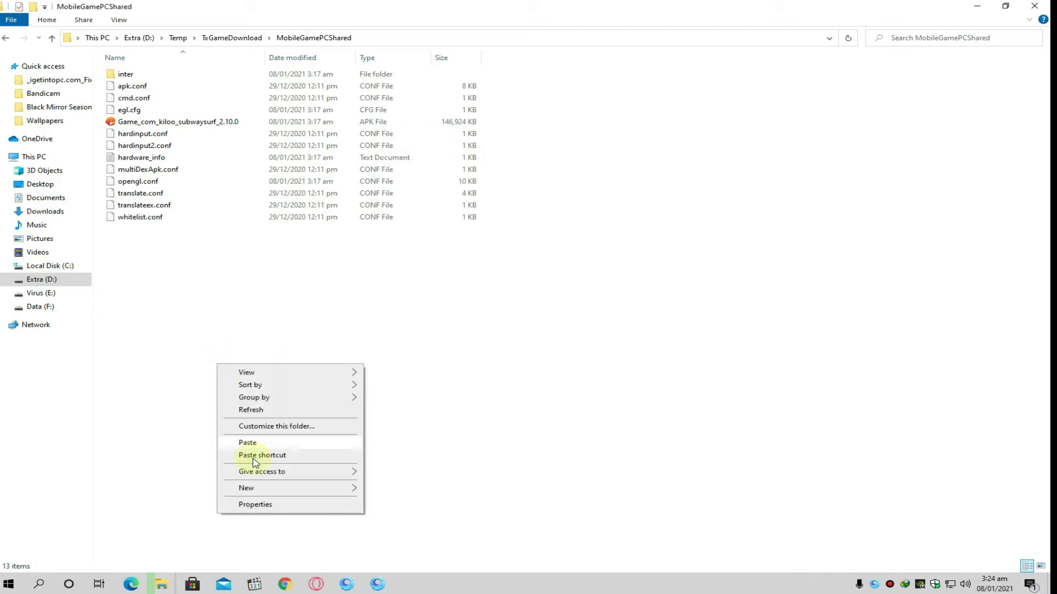
mouse_move(268, 490)
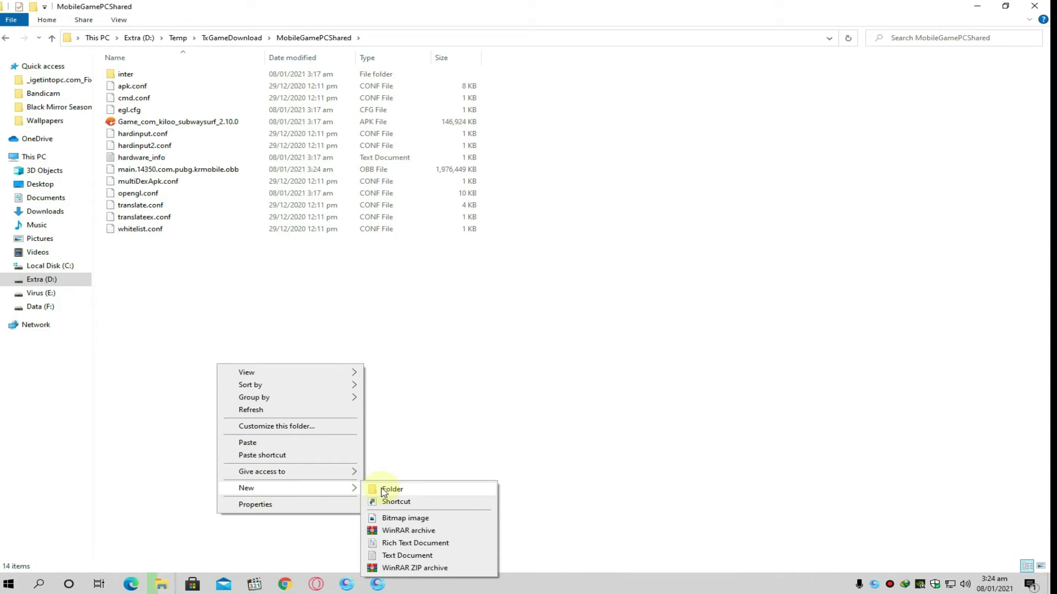
click(384, 490)
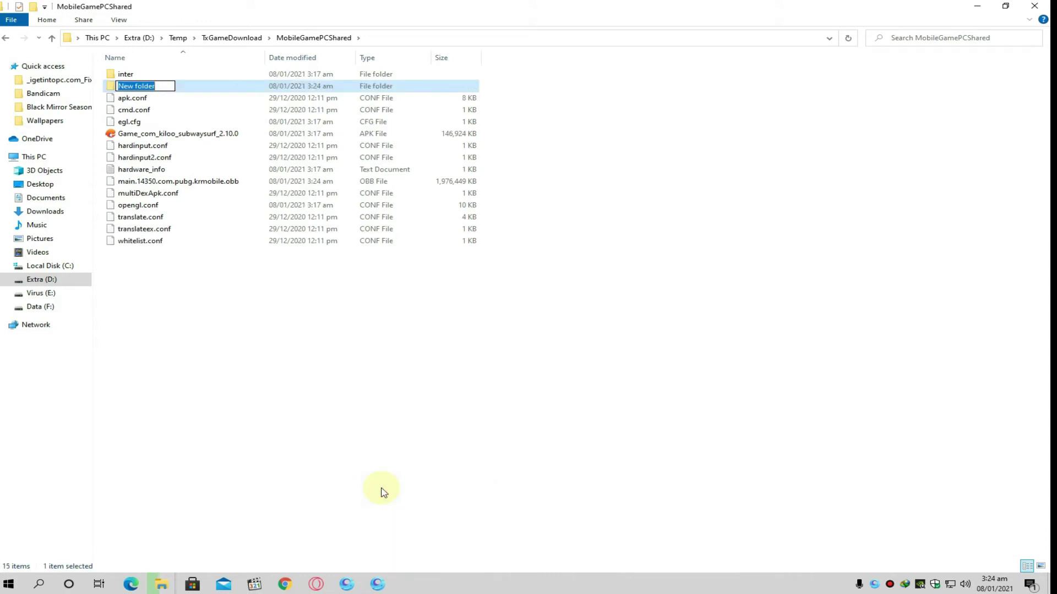
text(com.pubg.krmobile)
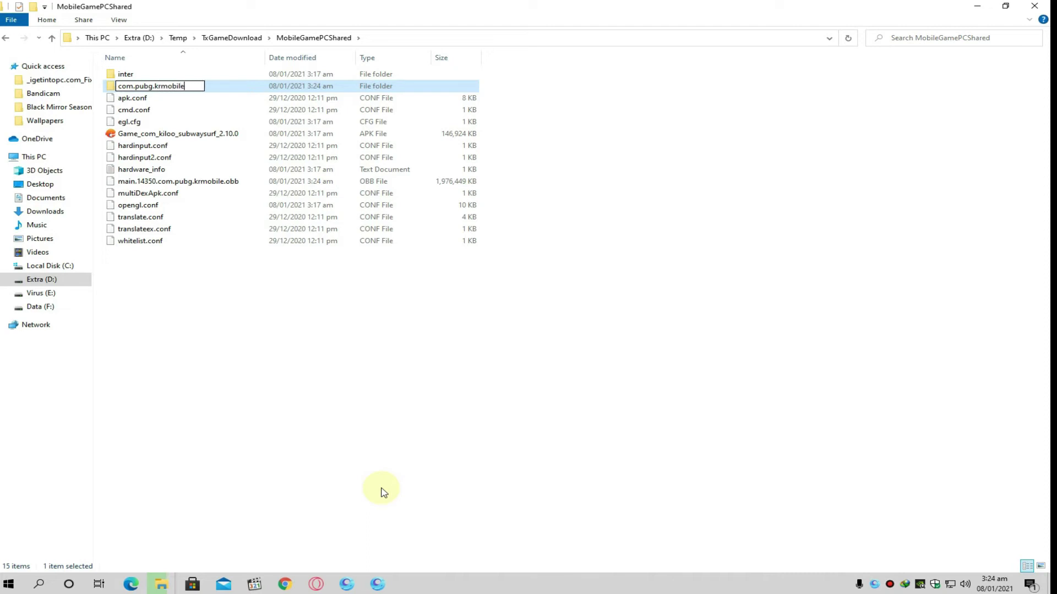
key(Return)
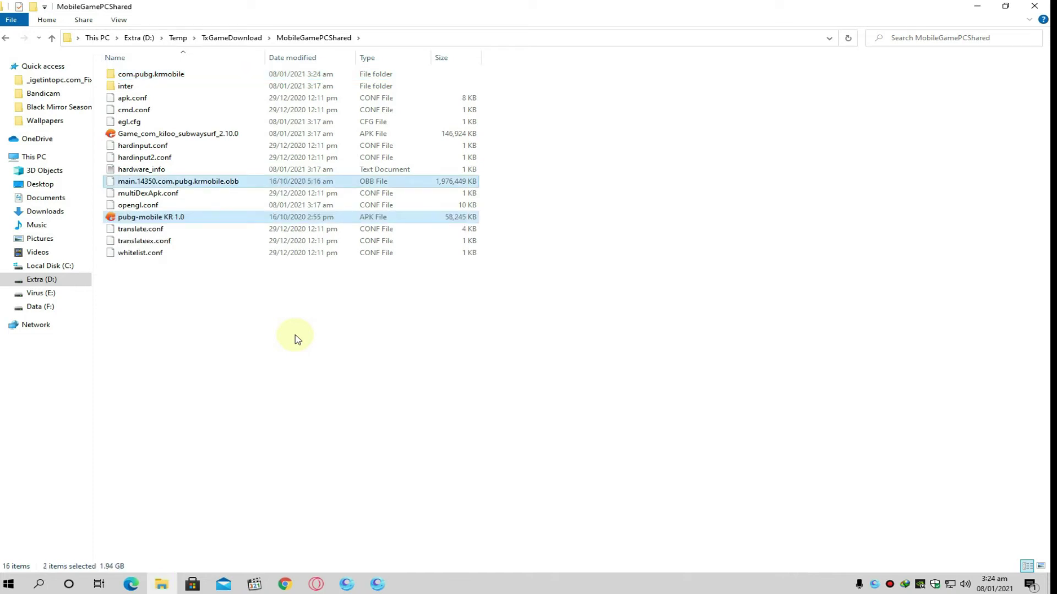
Move main.14350.com.pubg.krmobile.obb into the com.pubg.krmobile folder and refresh the file list
click(295, 307)
click(214, 183)
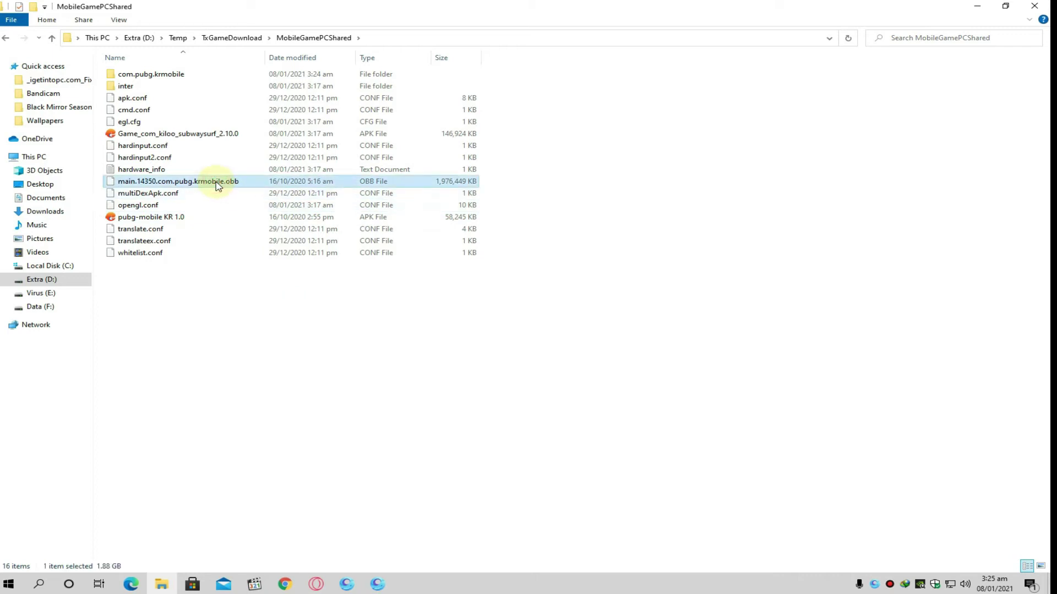
right_click(217, 186)
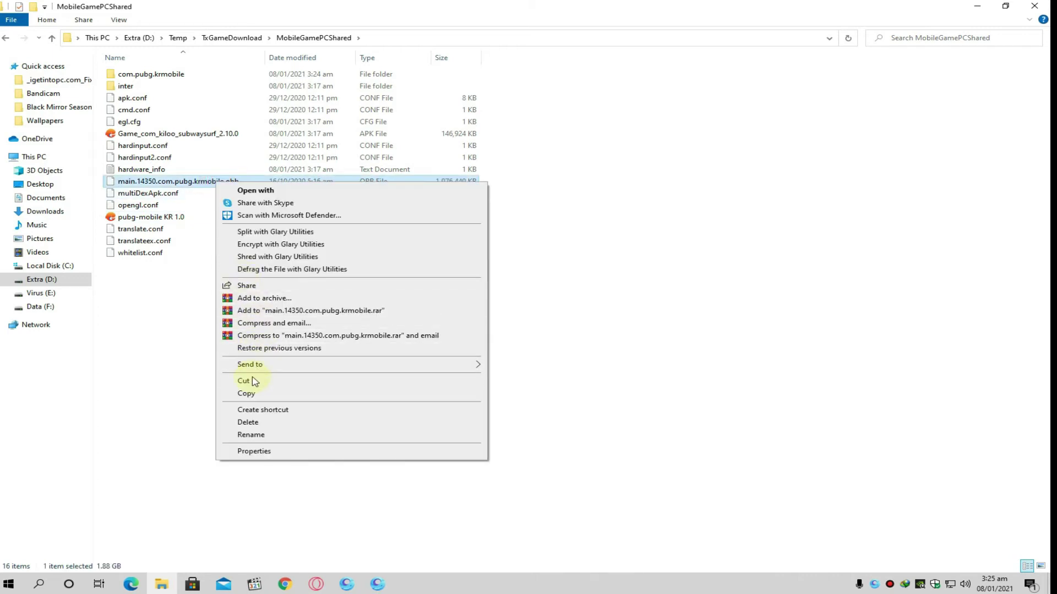
click(252, 380)
right_click(116, 73)
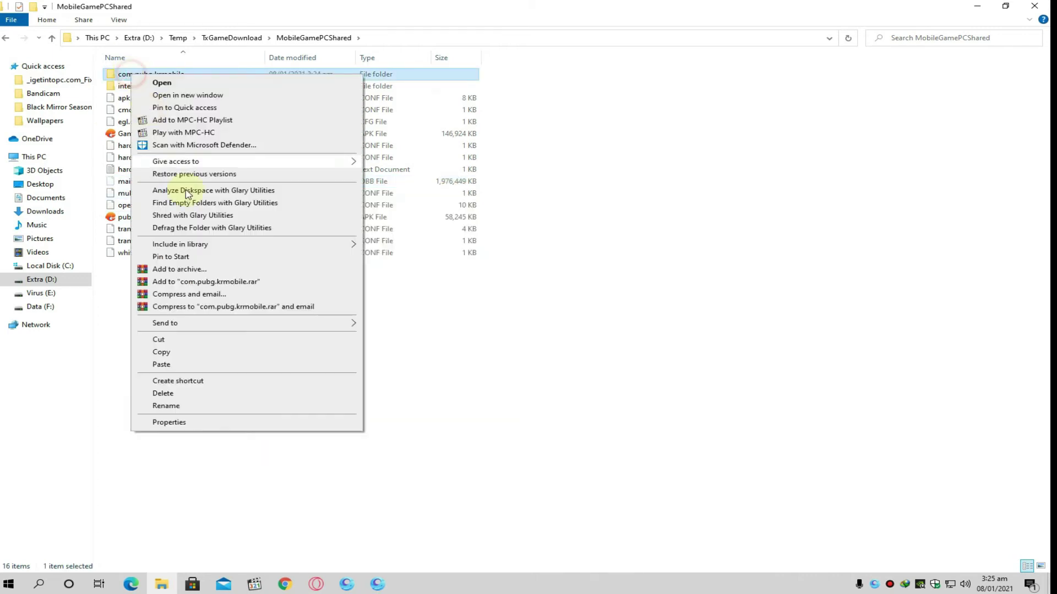
click(181, 366)
right_click(310, 348)
click(350, 397)
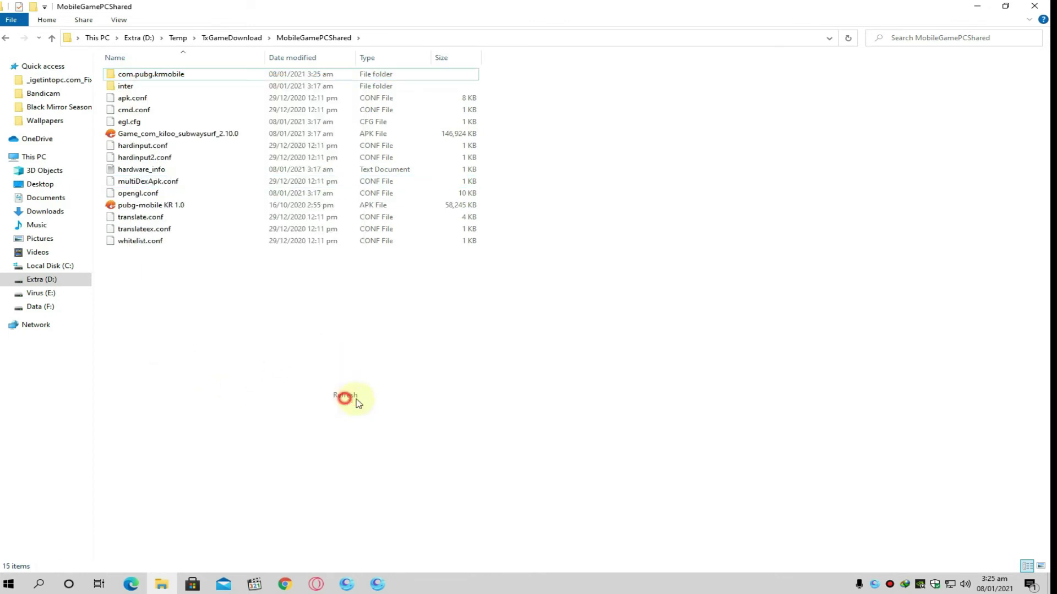
Minimize File Explorer, switch back to the GameLoop emulator and launch ES File Explorer
click(975, 6)
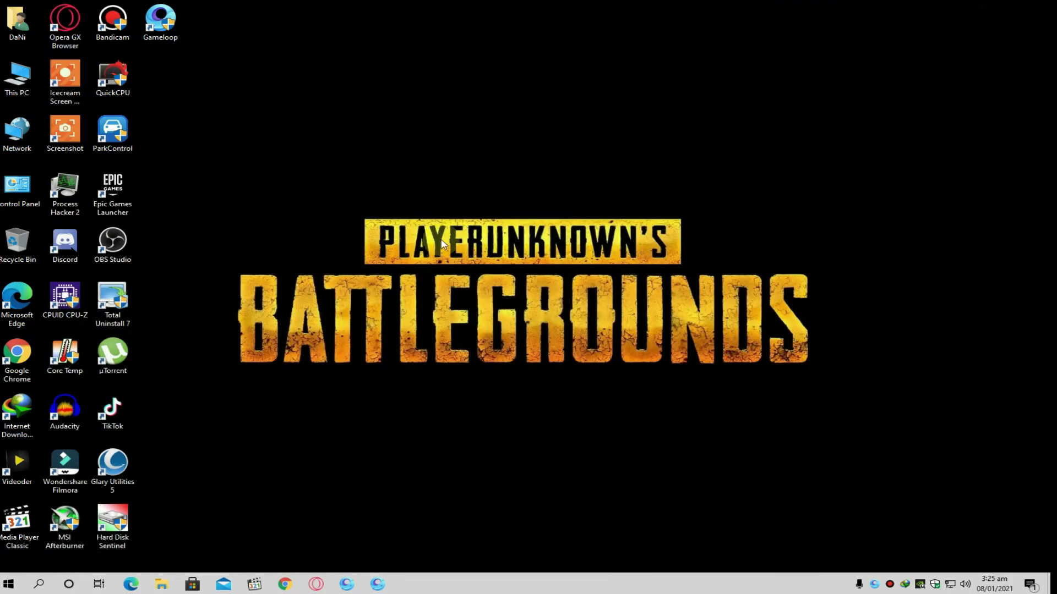
click(379, 584)
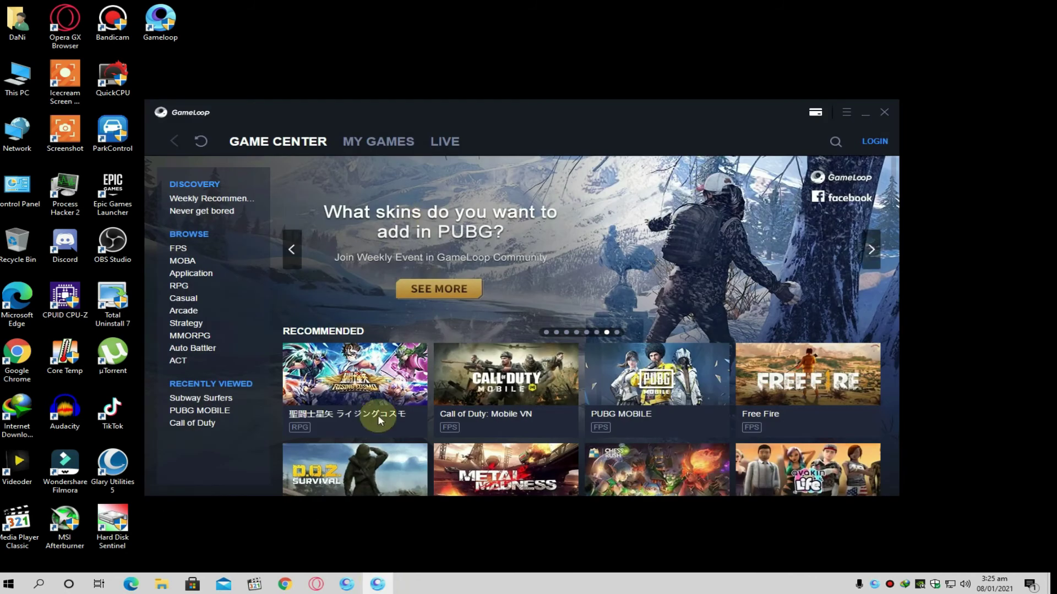
click(346, 584)
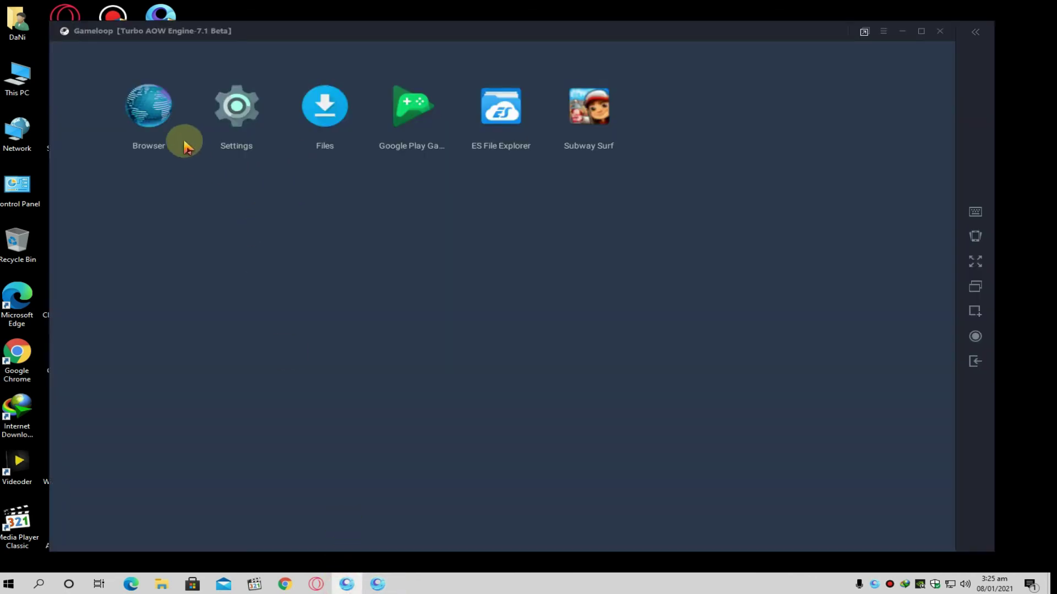
click(516, 132)
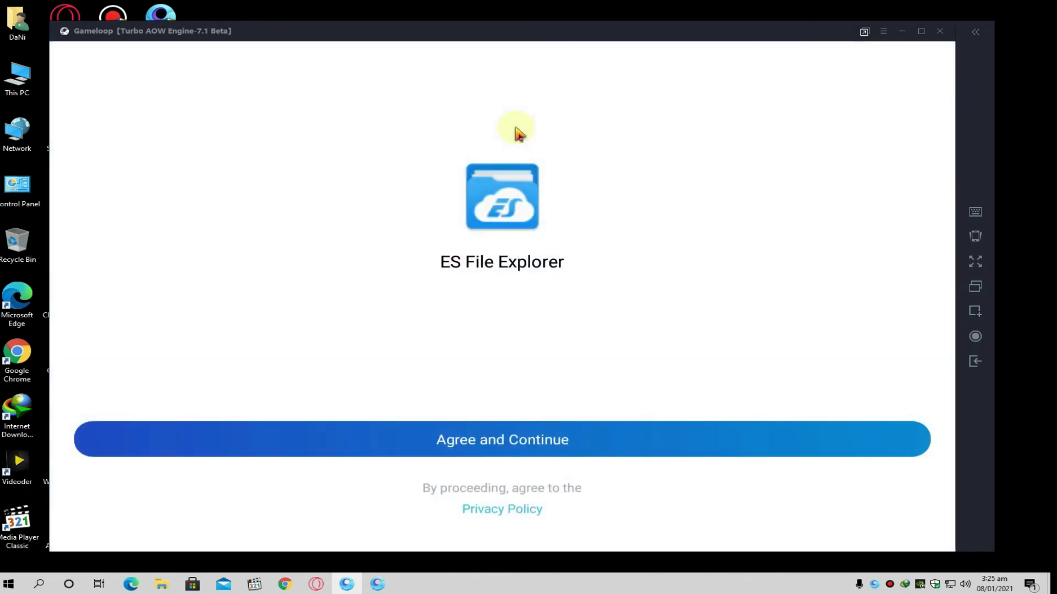
Accept the ES File Explorer agreement, open Internal Storage and go up to the root directory
click(504, 441)
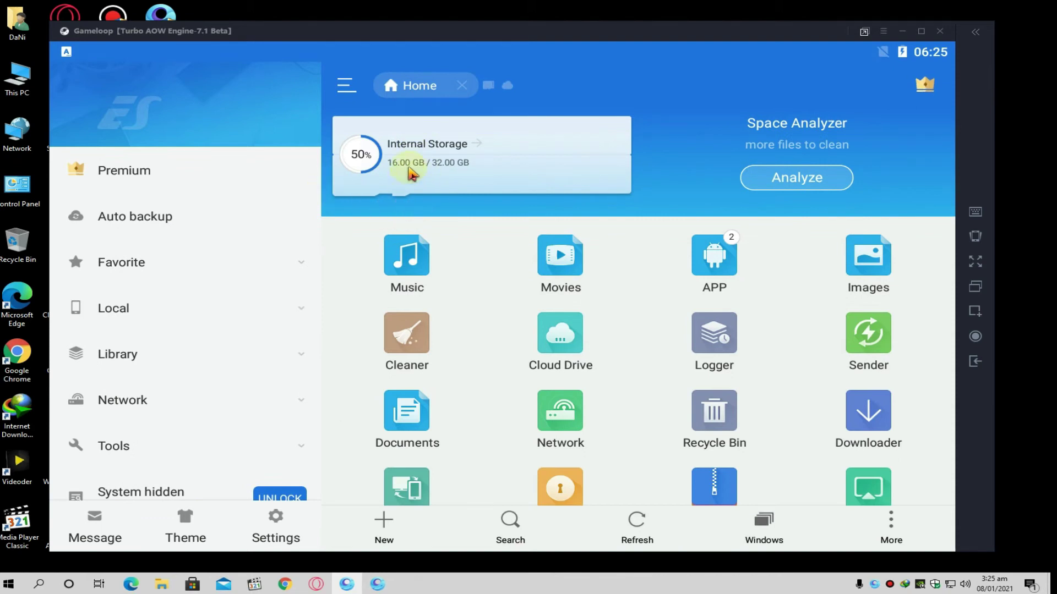
click(412, 174)
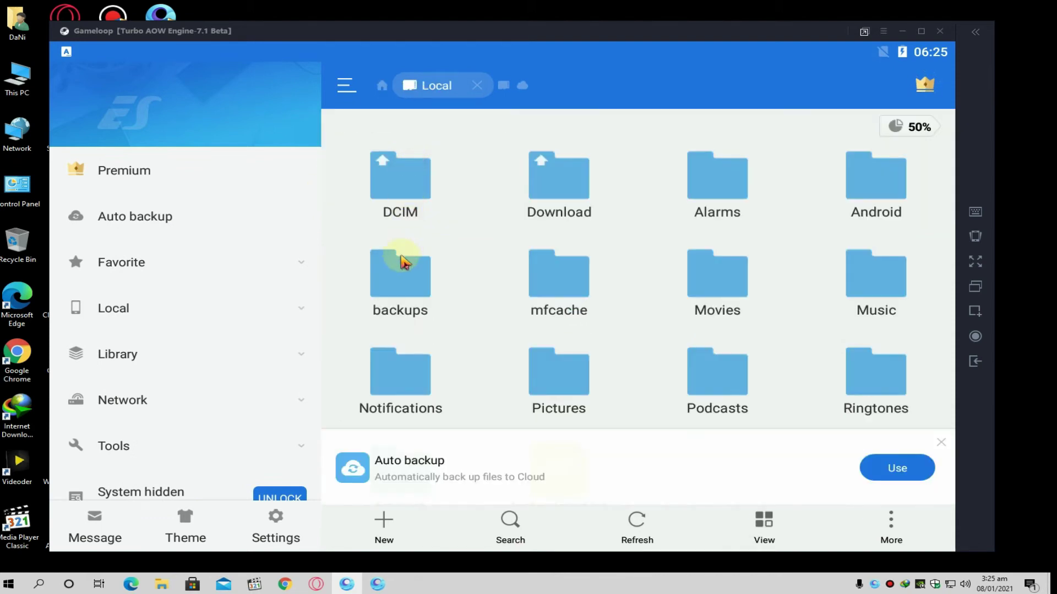
click(349, 87)
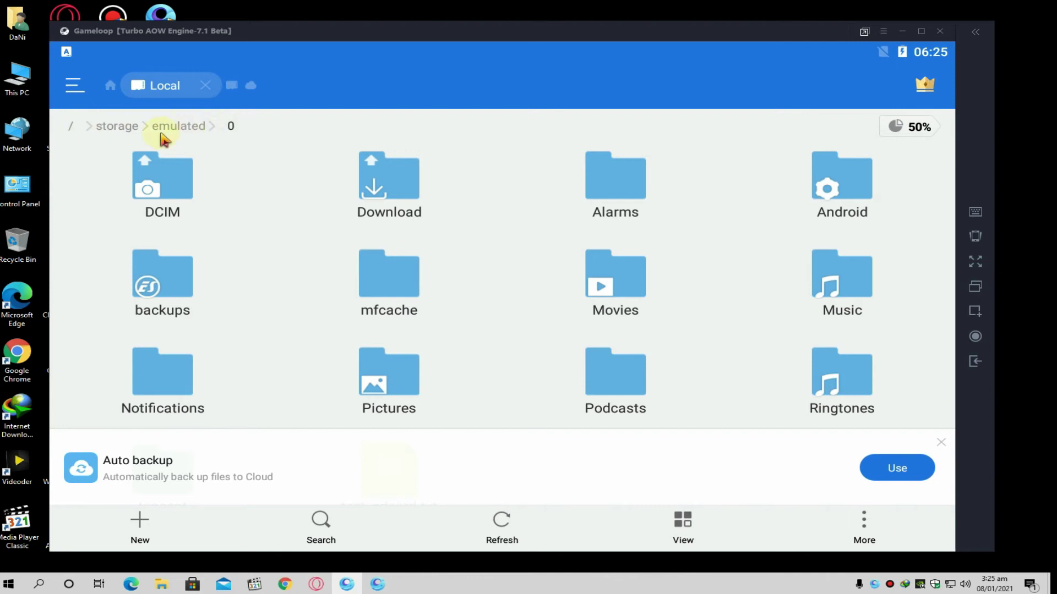
click(68, 125)
drag(436, 358, 600, 330)
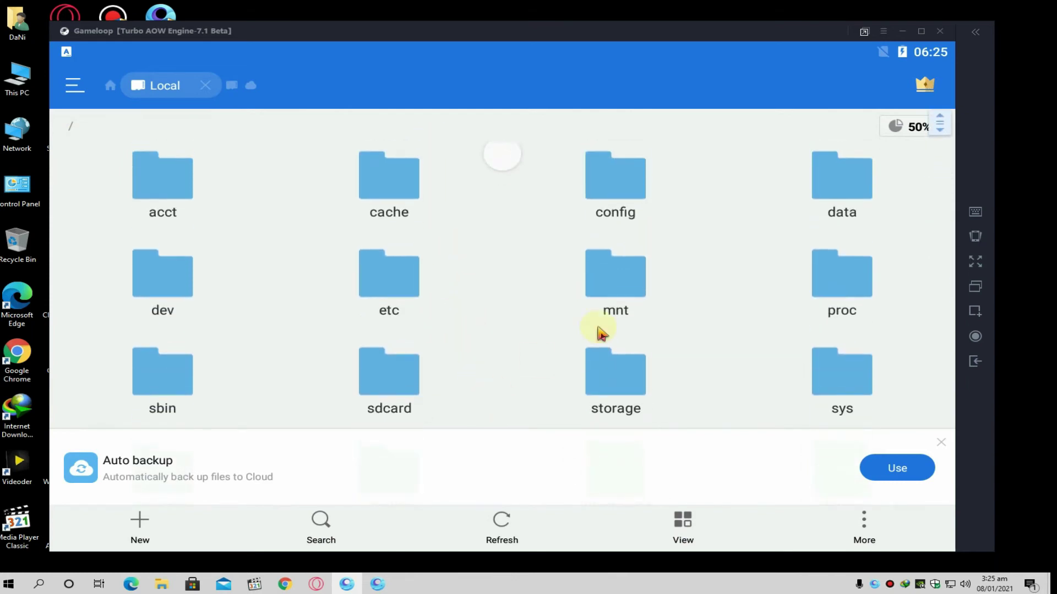
Open the share1 folder inside the root-level data folder
click(835, 192)
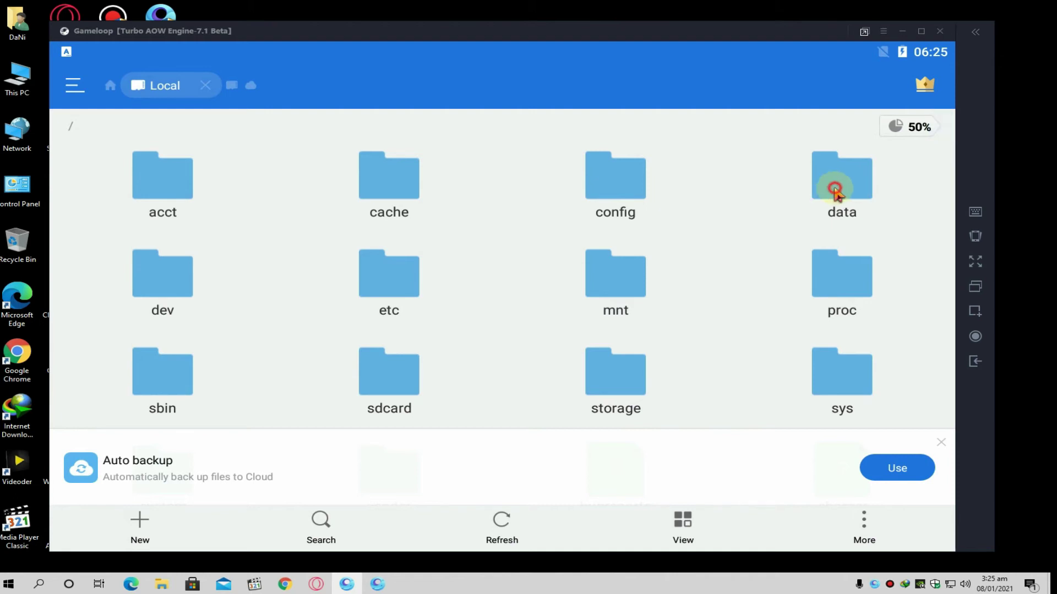
drag(479, 358, 489, 111)
drag(484, 314, 507, 212)
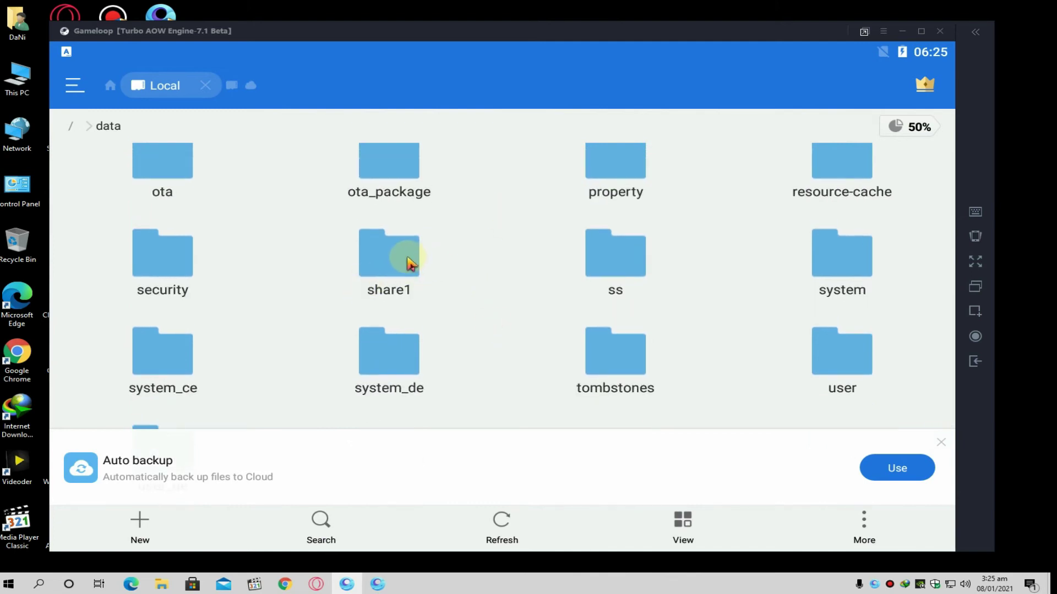
click(408, 263)
drag(481, 318, 500, 258)
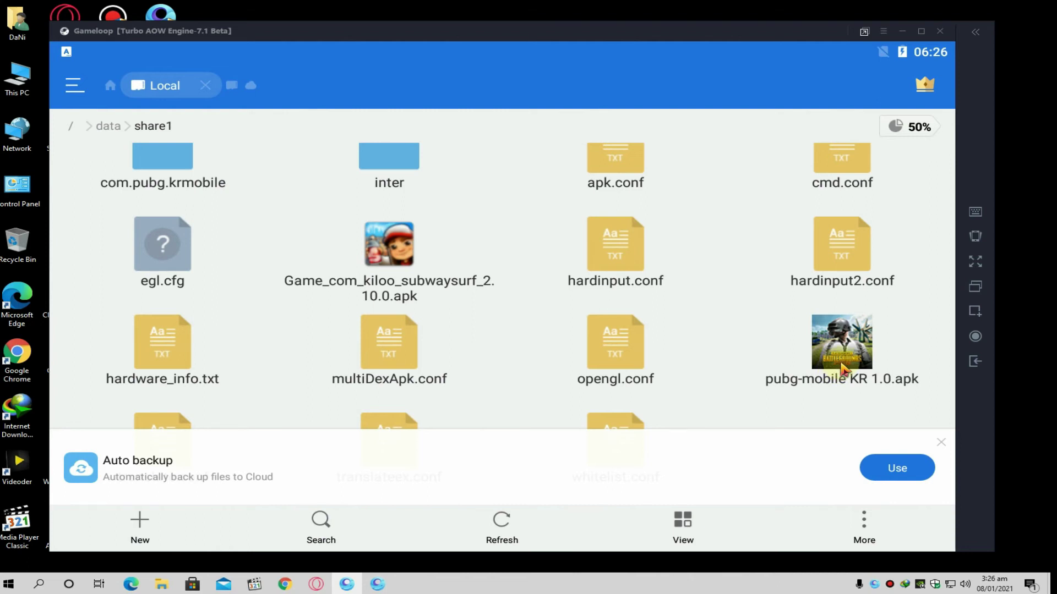
Install pubg-mobile KR 1.0.apk from the share1 folder and finish the installer without opening the game
click(842, 368)
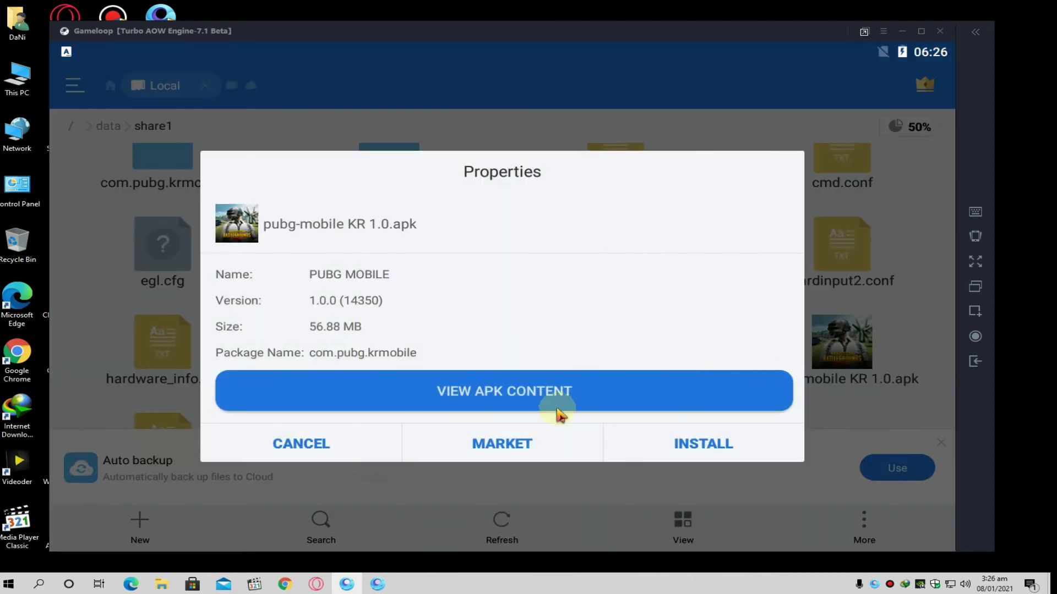
click(736, 443)
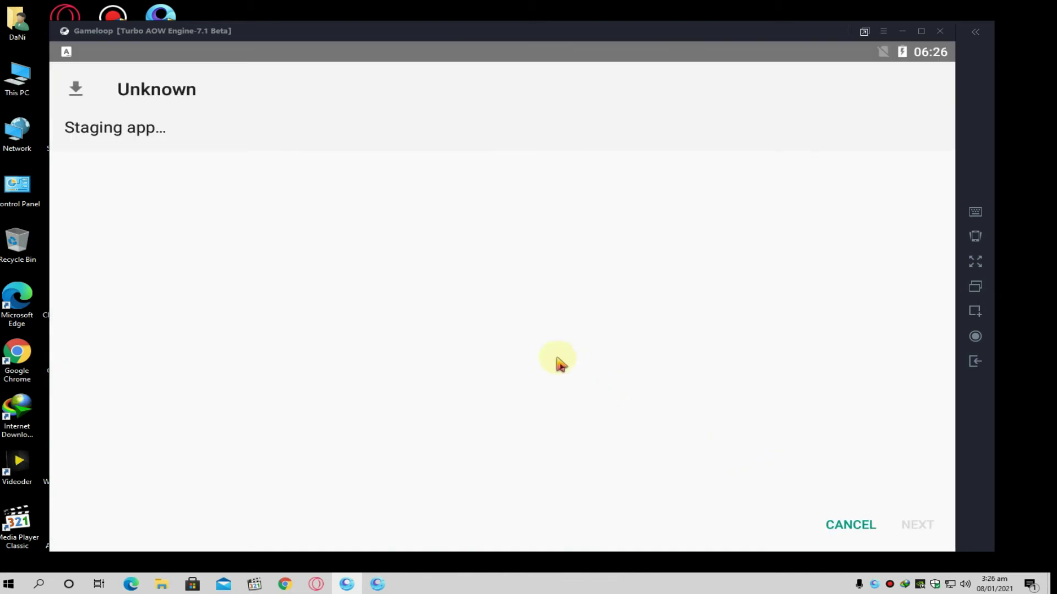
click(920, 525)
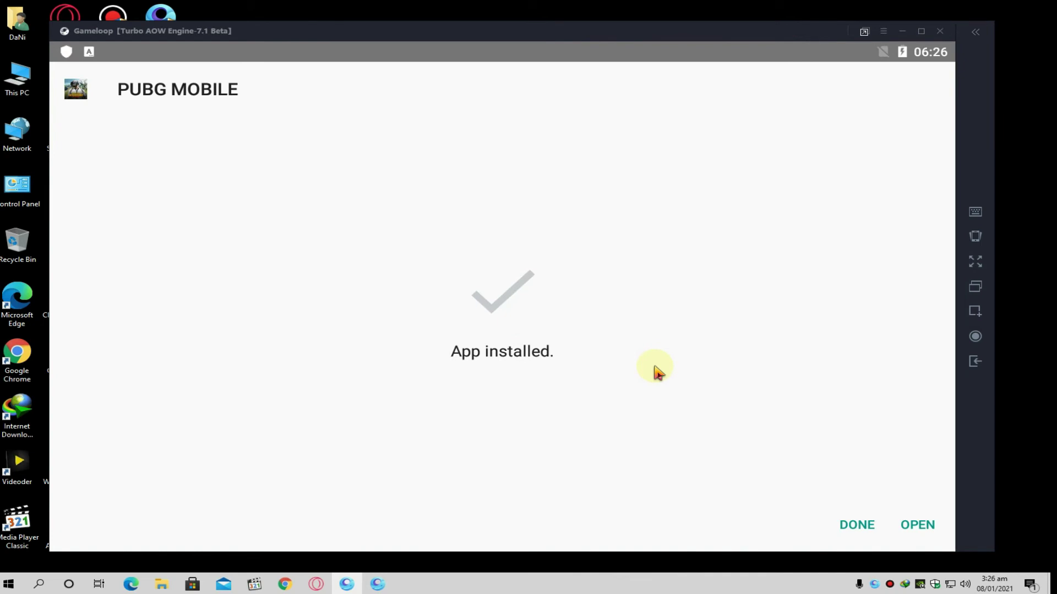
click(851, 526)
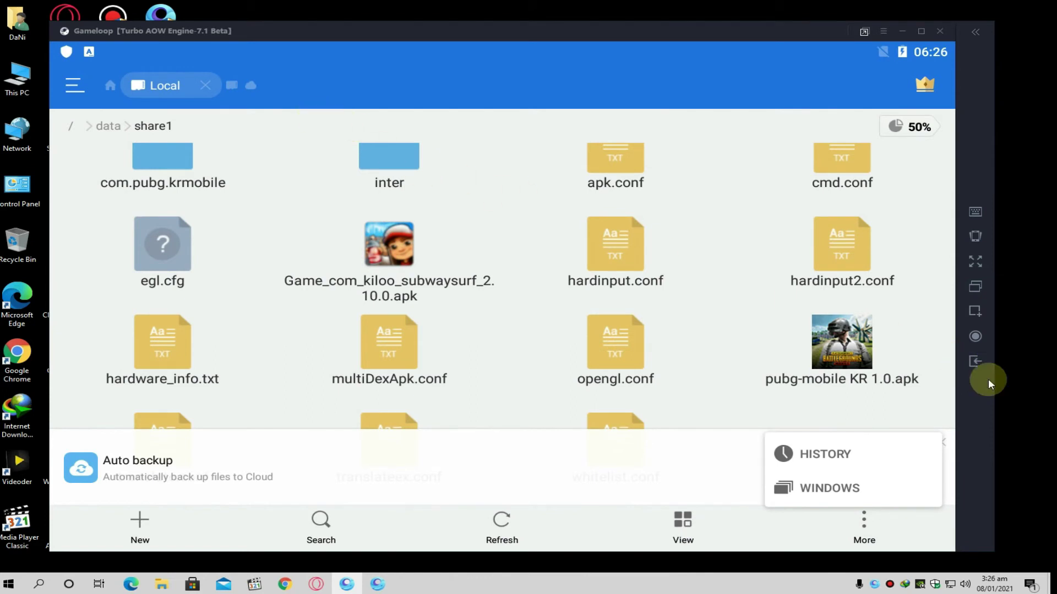
Leave ES File Explorer, launch PUBG MOBILE from the emulator home screen and exit the game during startup
click(957, 360)
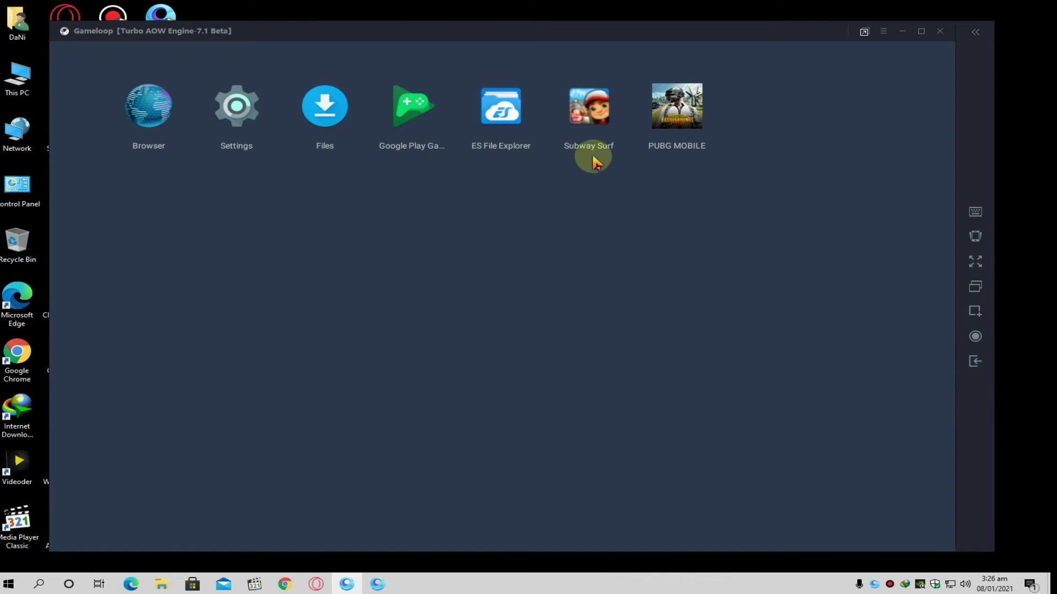
click(687, 142)
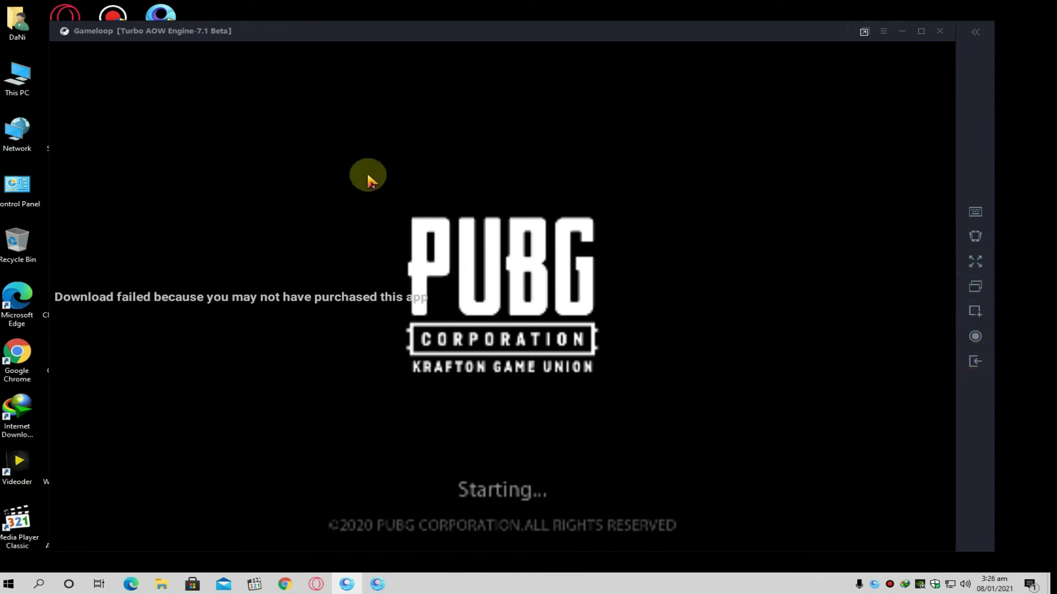
click(972, 359)
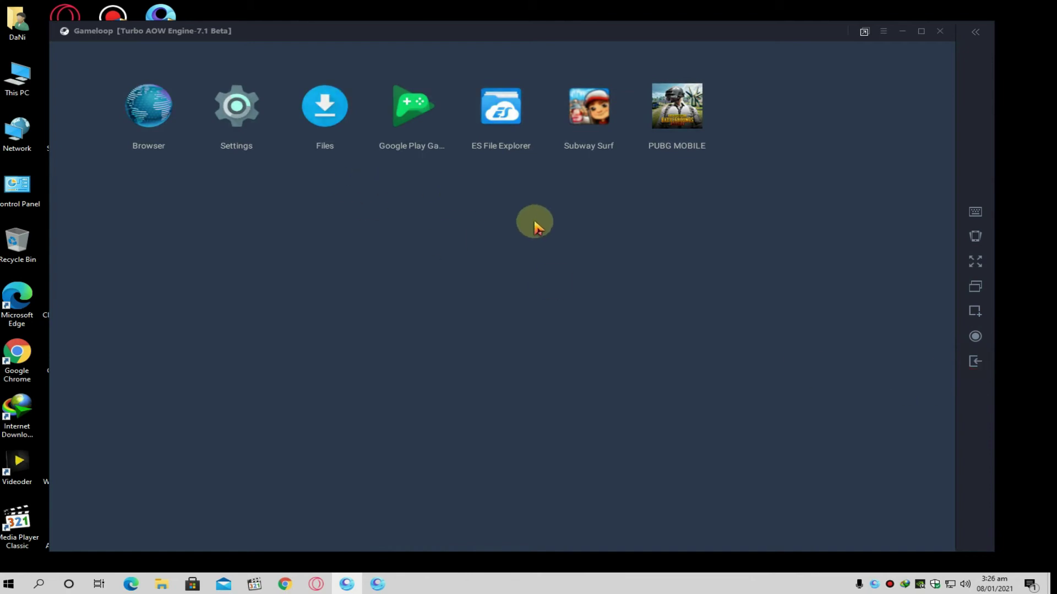
Relaunch ES File Explorer, skip the ad and browse from Internal Storage to /data/share1
click(512, 122)
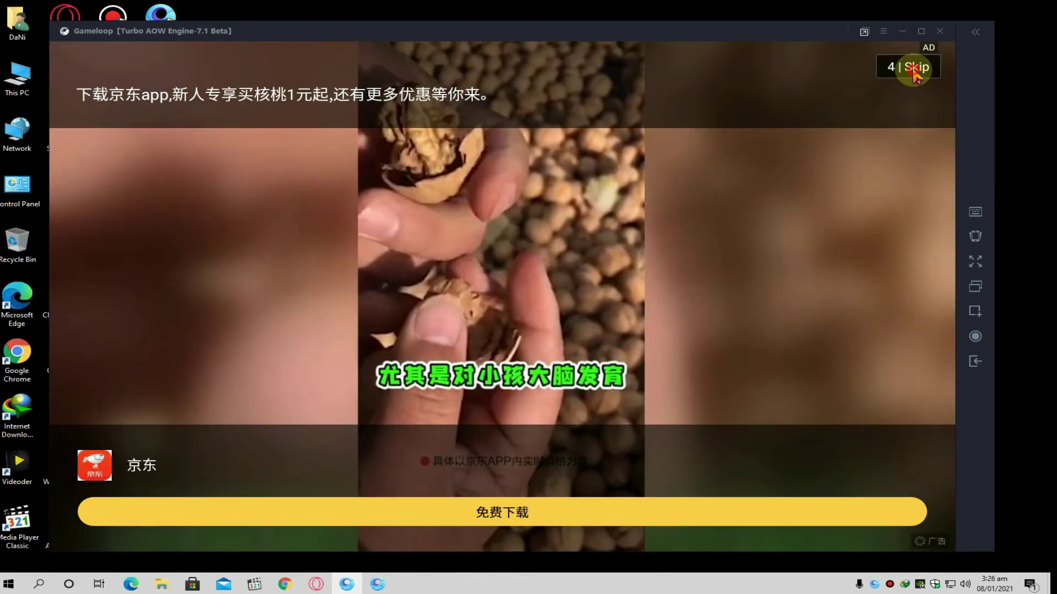
click(914, 67)
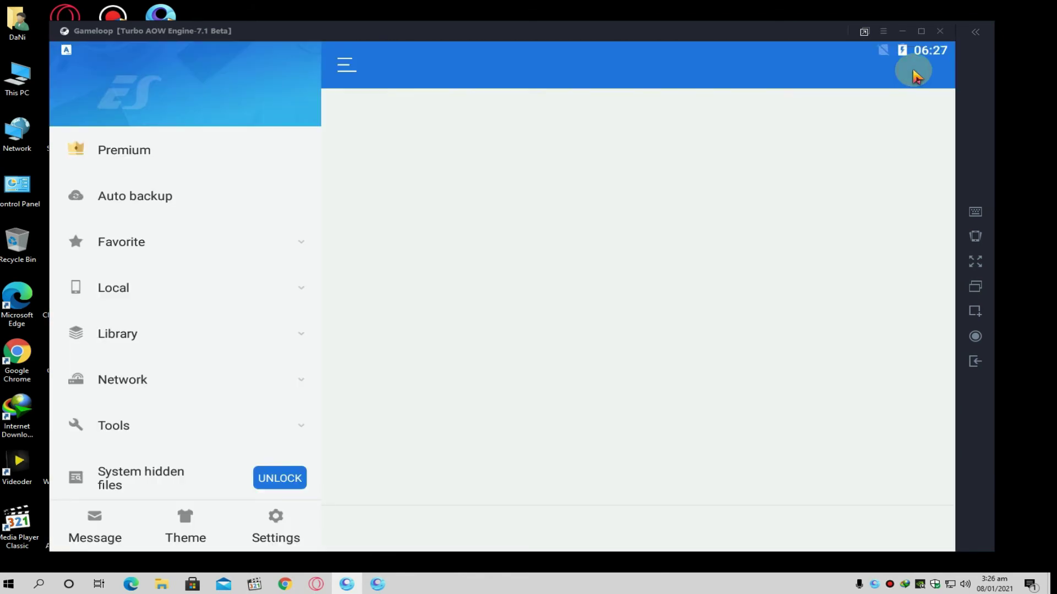
click(436, 167)
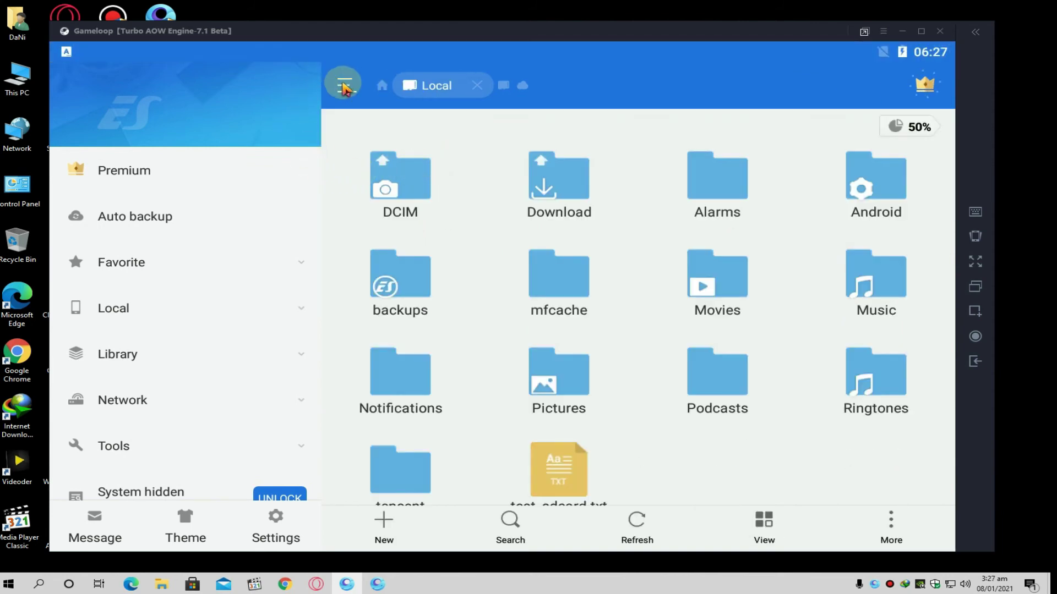
click(344, 85)
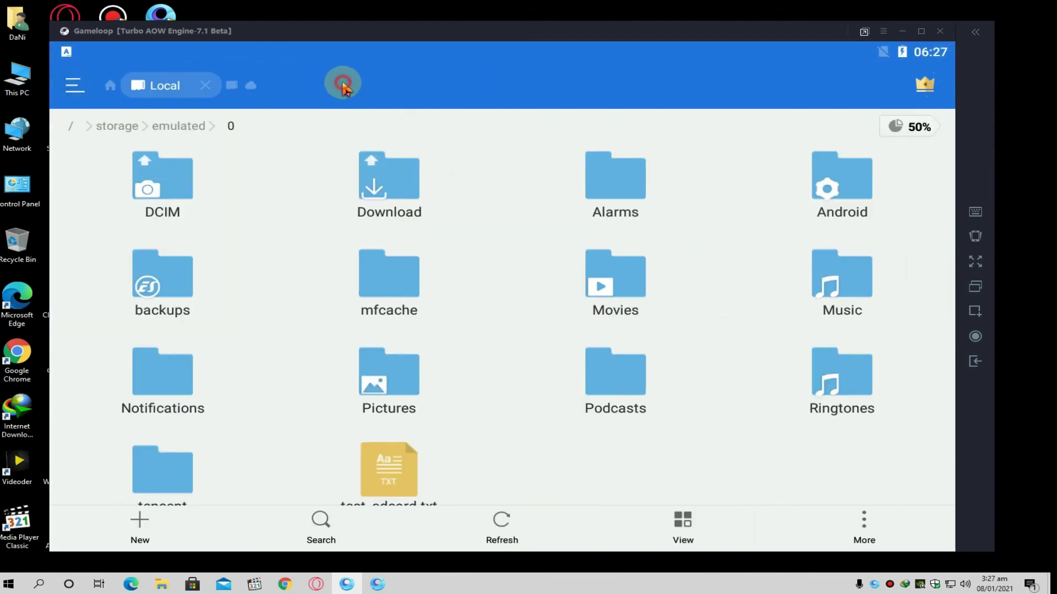
click(72, 128)
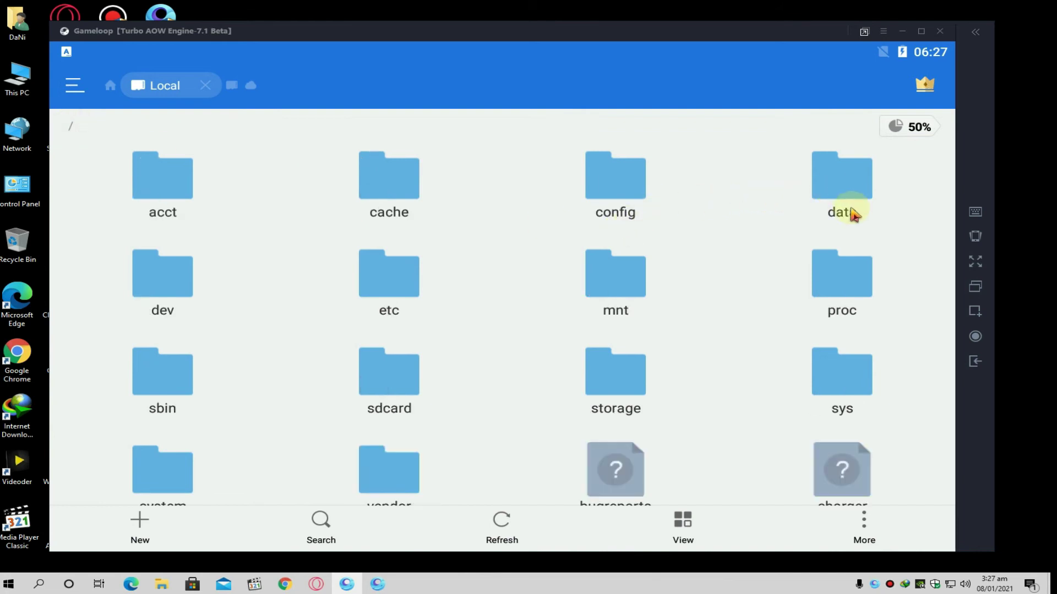
click(836, 188)
drag(613, 358, 618, 130)
scroll(473, 322, down, 3)
click(389, 306)
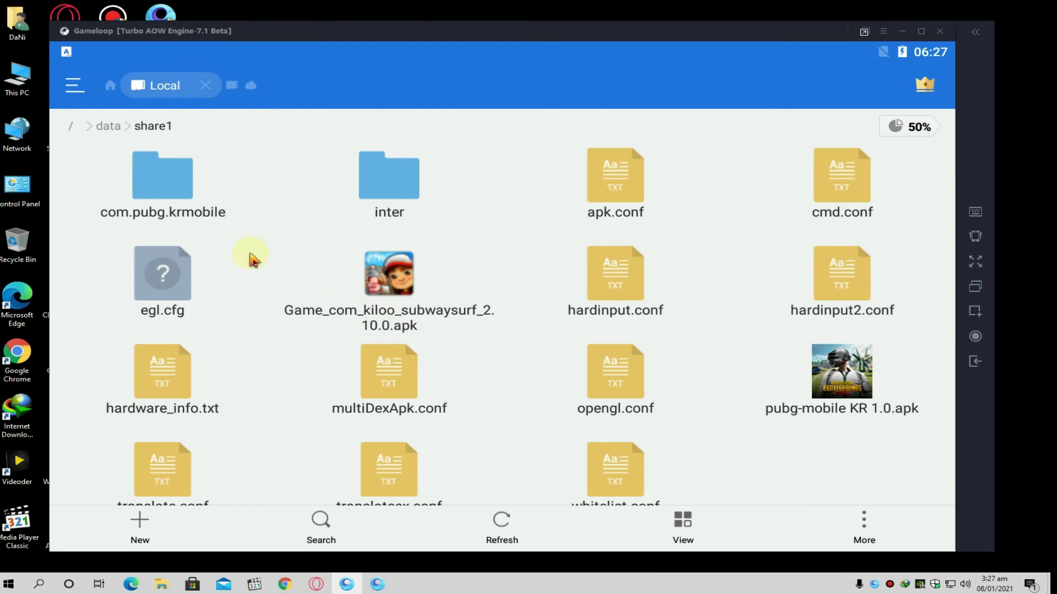
Cut the com.pubg.krmobile folder in share1, briefly checking the shared folder in Windows File Explorer
click(174, 192)
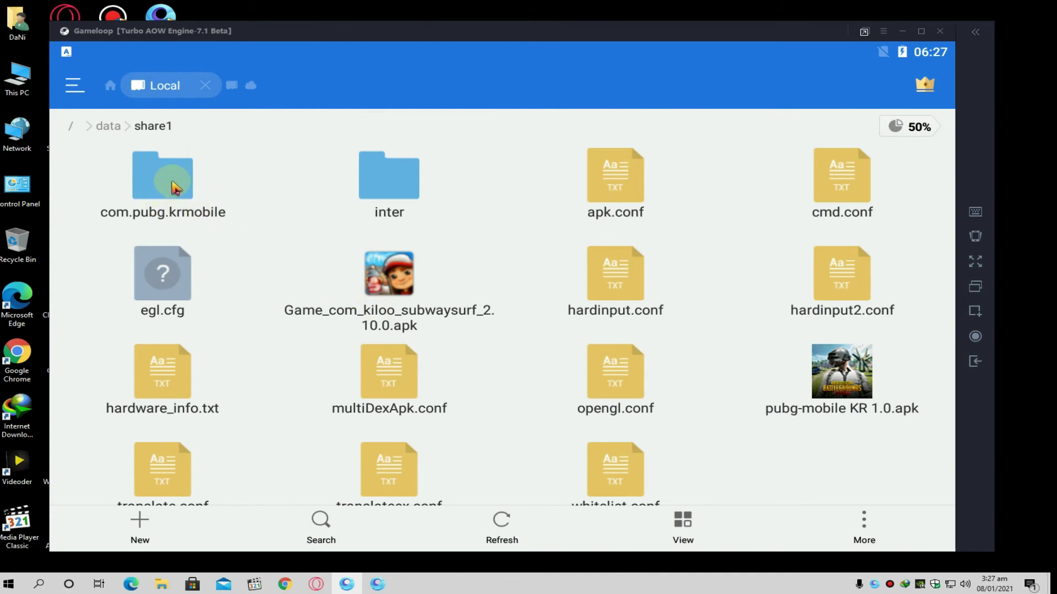
click(17, 81)
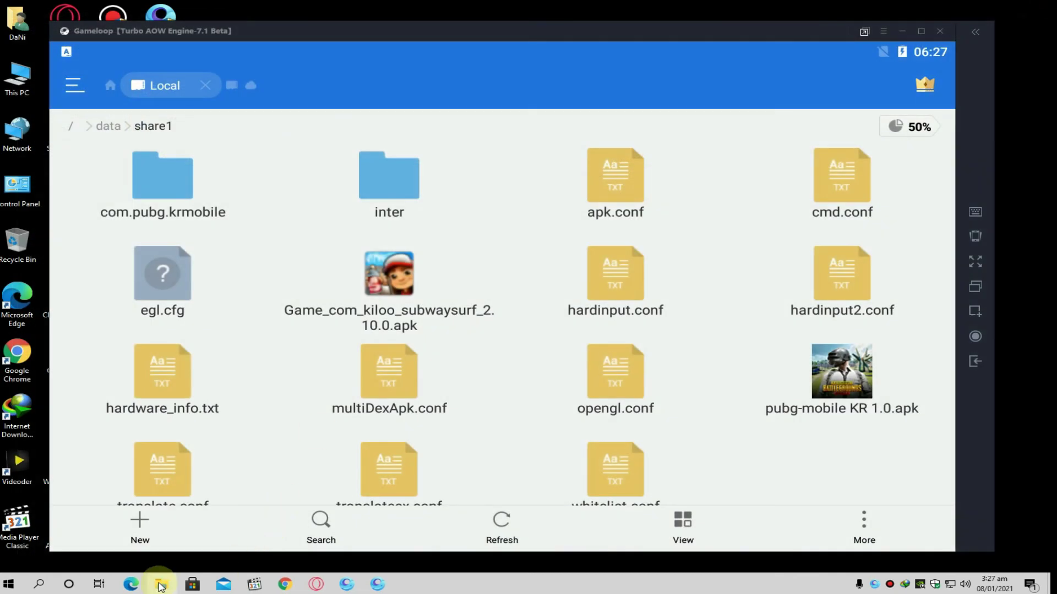
click(160, 585)
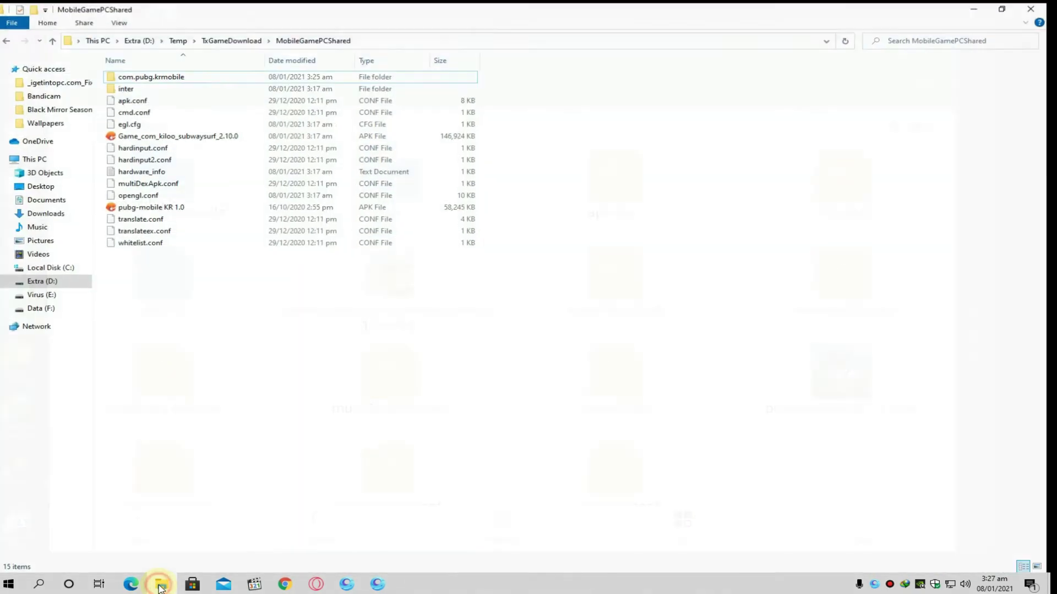
click(977, 6)
click(196, 208)
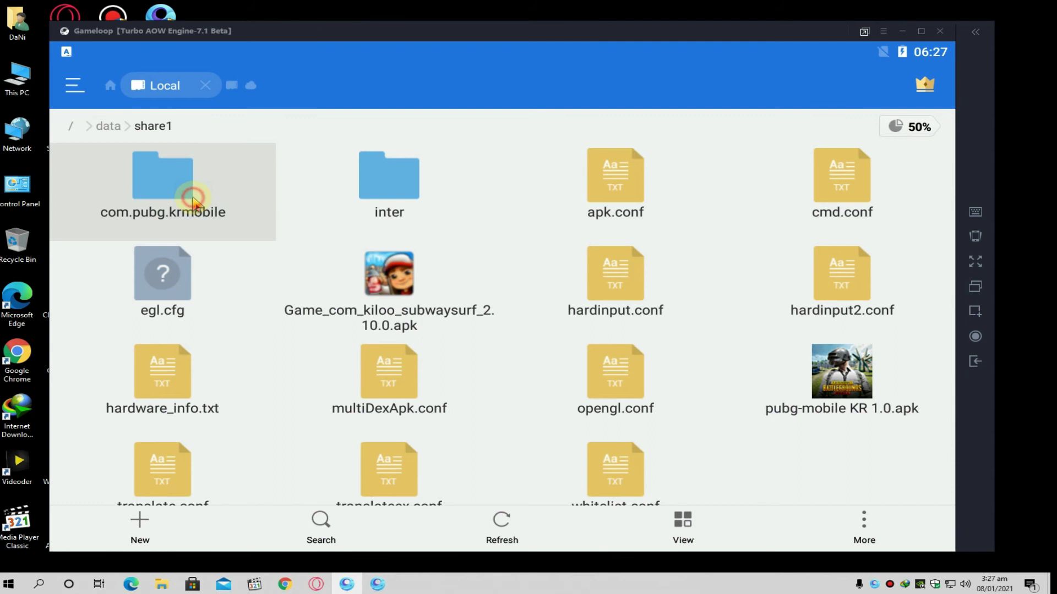
click(324, 532)
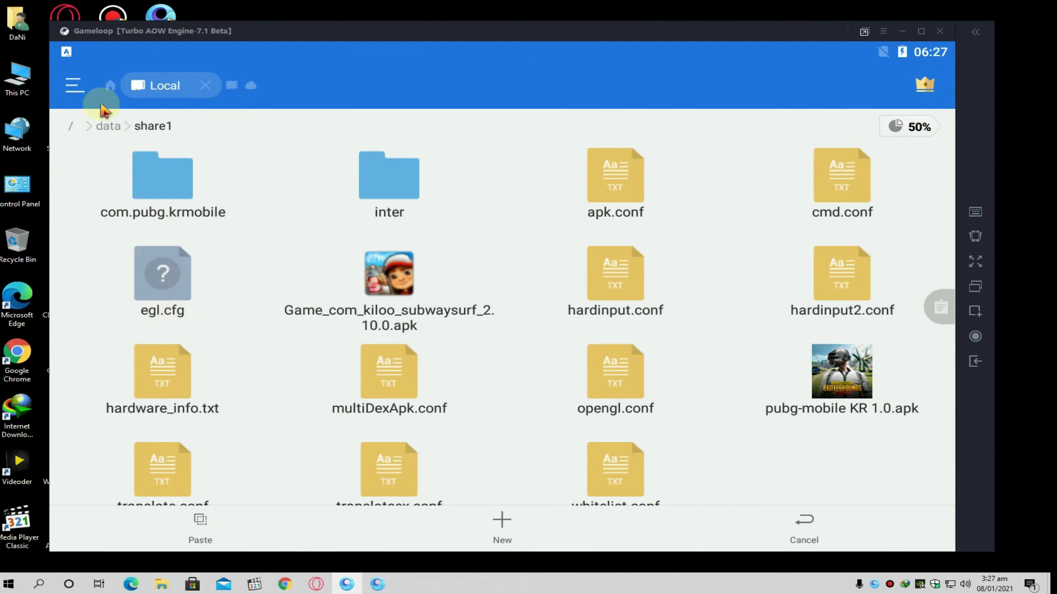
Paste the com.pubg.krmobile folder into Internal Storage's Android/obb folder, overwriting existing files with Apply to all enabled
click(112, 91)
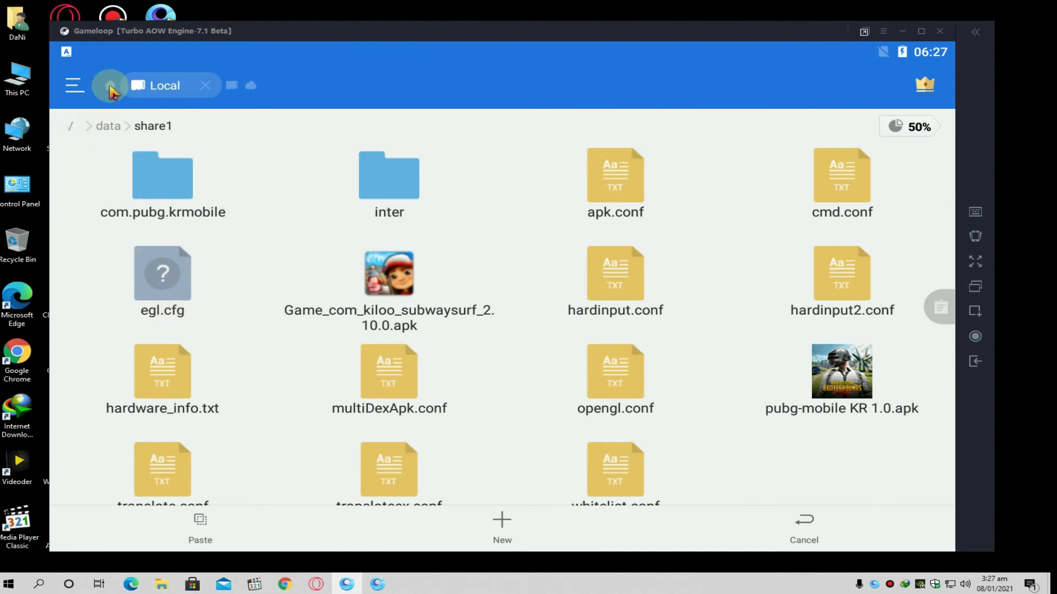
click(175, 158)
click(831, 212)
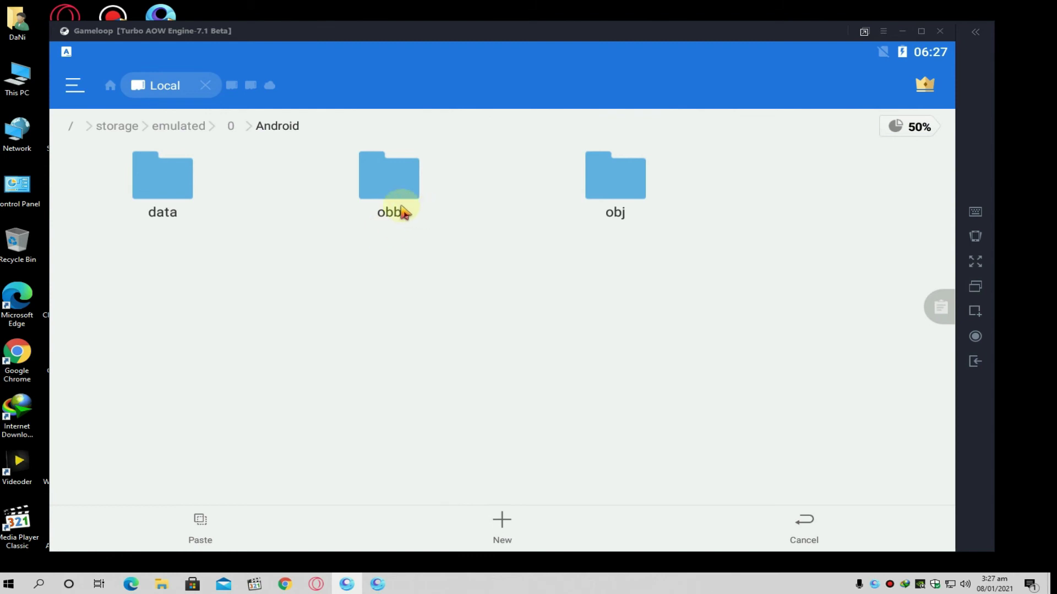
click(403, 212)
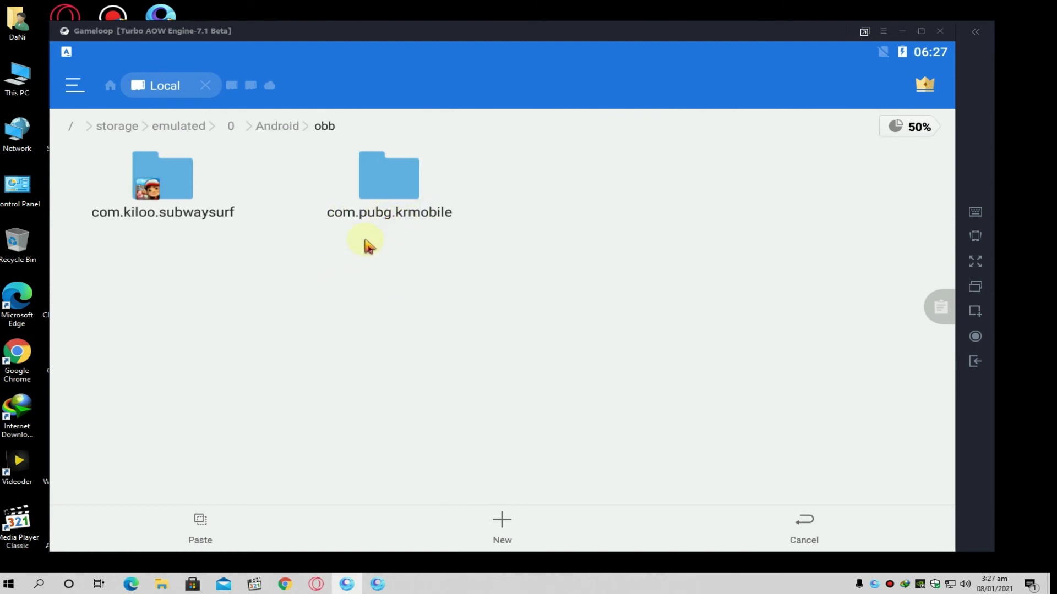
click(205, 532)
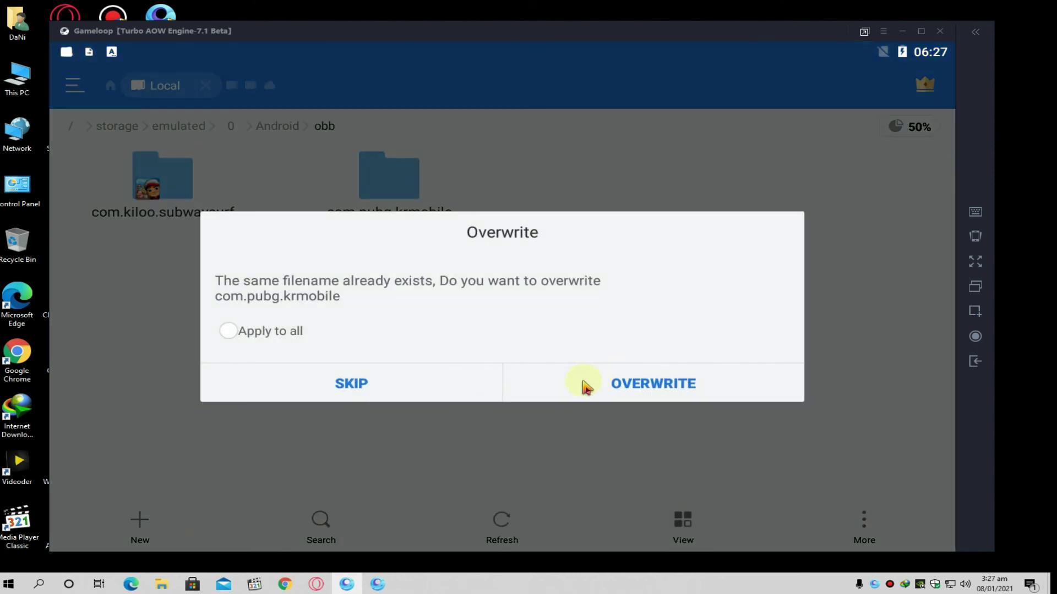
click(301, 345)
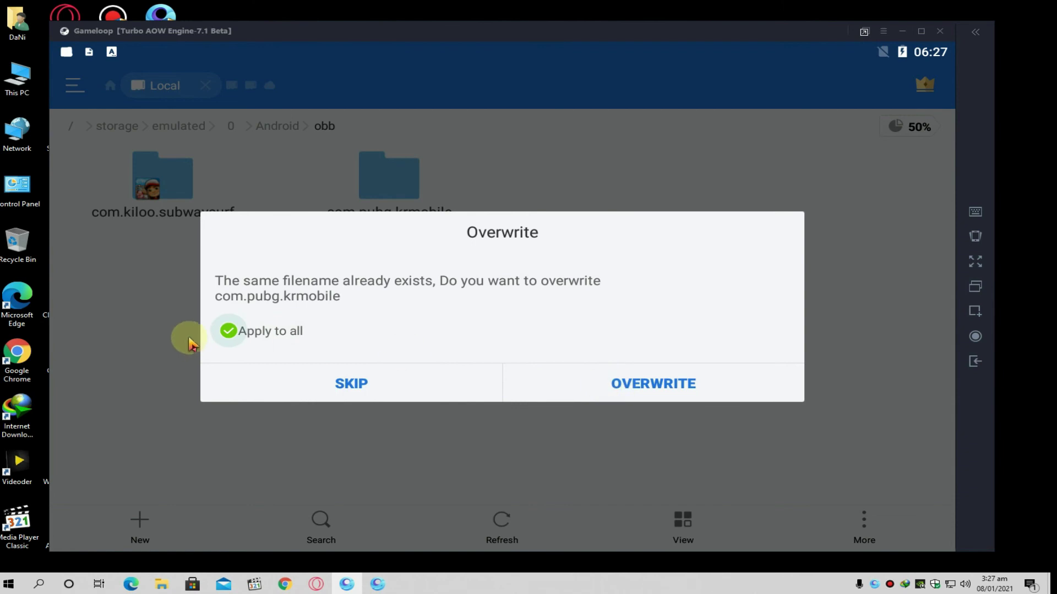
click(664, 392)
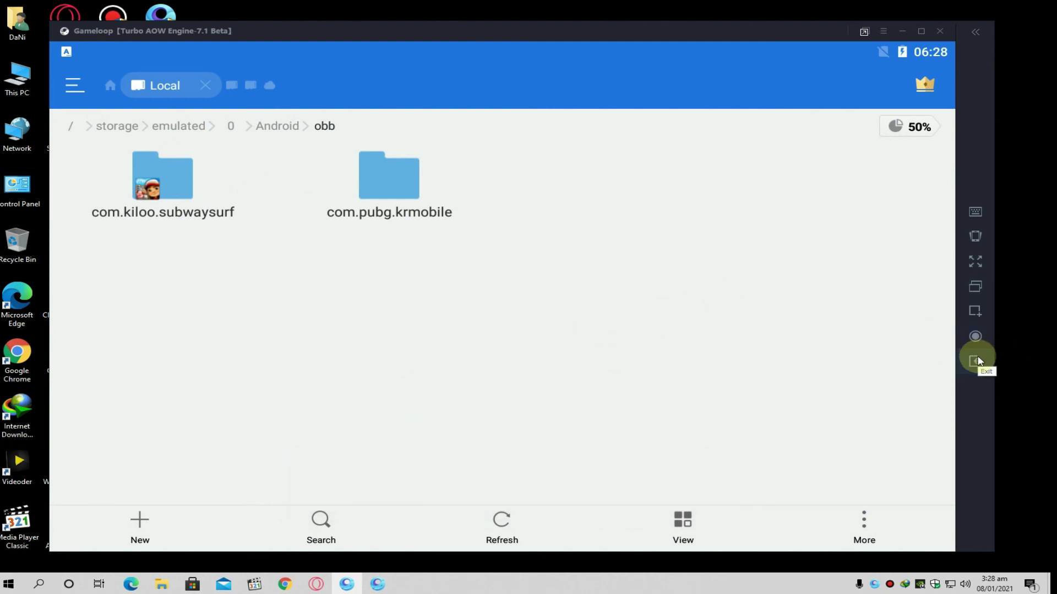
Exit ES File Explorer and launch PUBG MOBILE from the emulator home screen
click(978, 361)
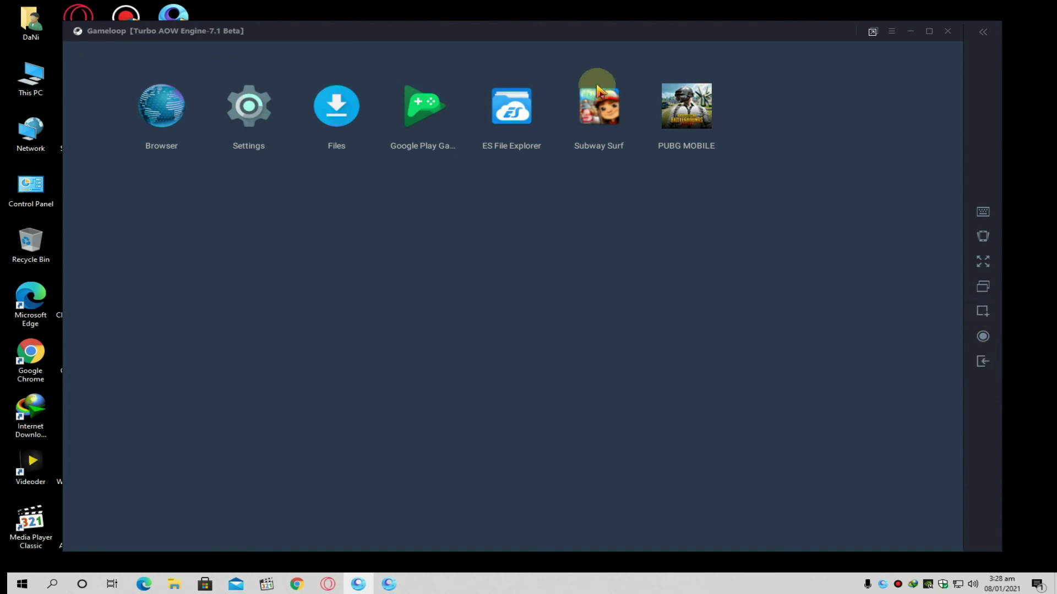
click(699, 108)
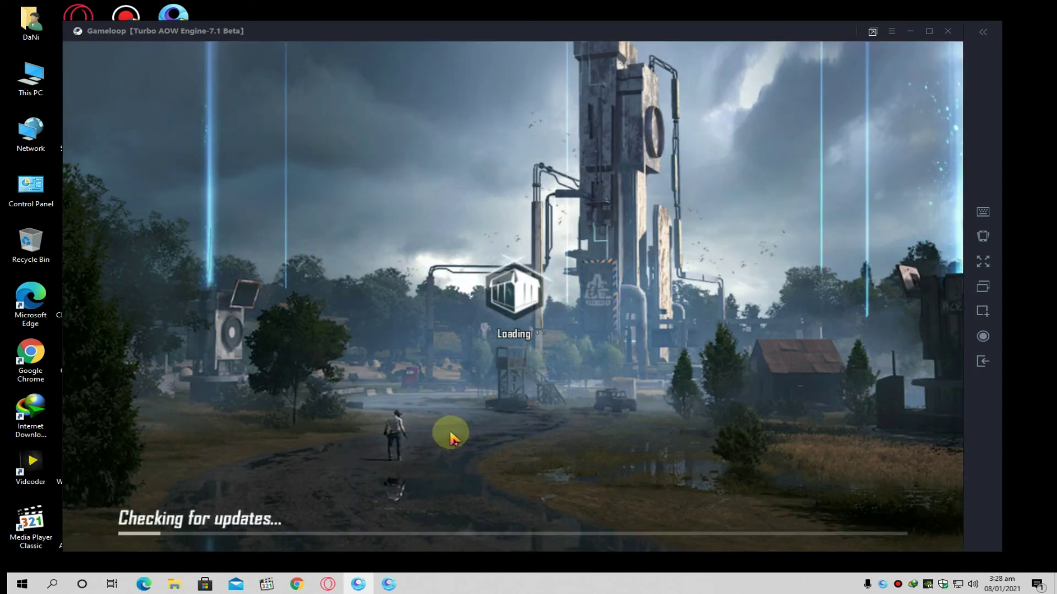
Switch to the YouTube video page in Chrome and set the subscribed channel's notifications to All
click(297, 584)
click(31, 10)
scroll(537, 432, down, 5)
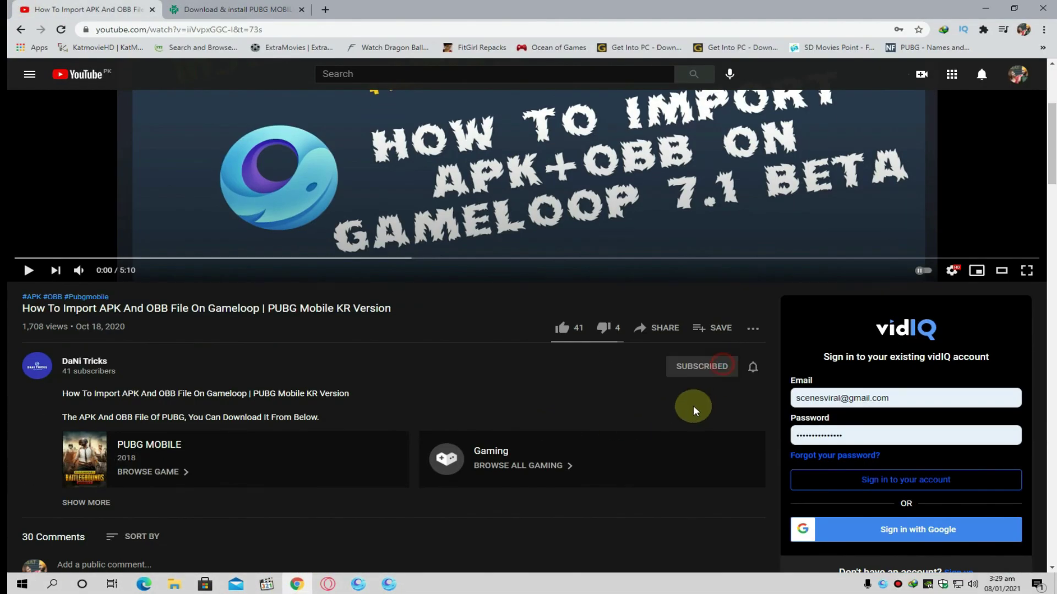
click(753, 367)
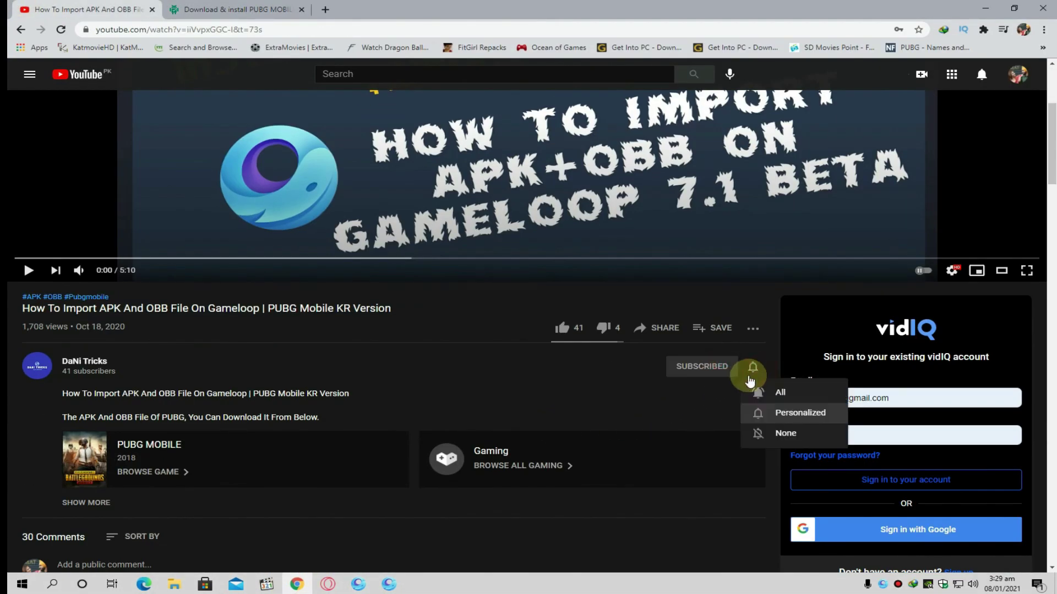
click(777, 398)
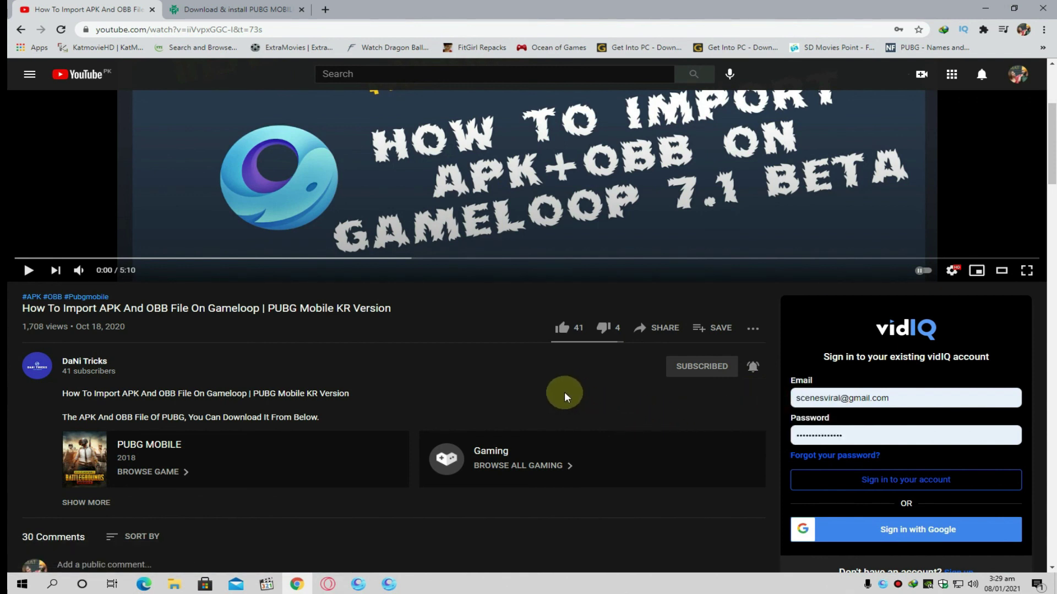
Return to the video's title and highlight its closing words about the PUBG Mobile KR Version
scroll(564, 392, down, 1)
scroll(562, 396, up, 5)
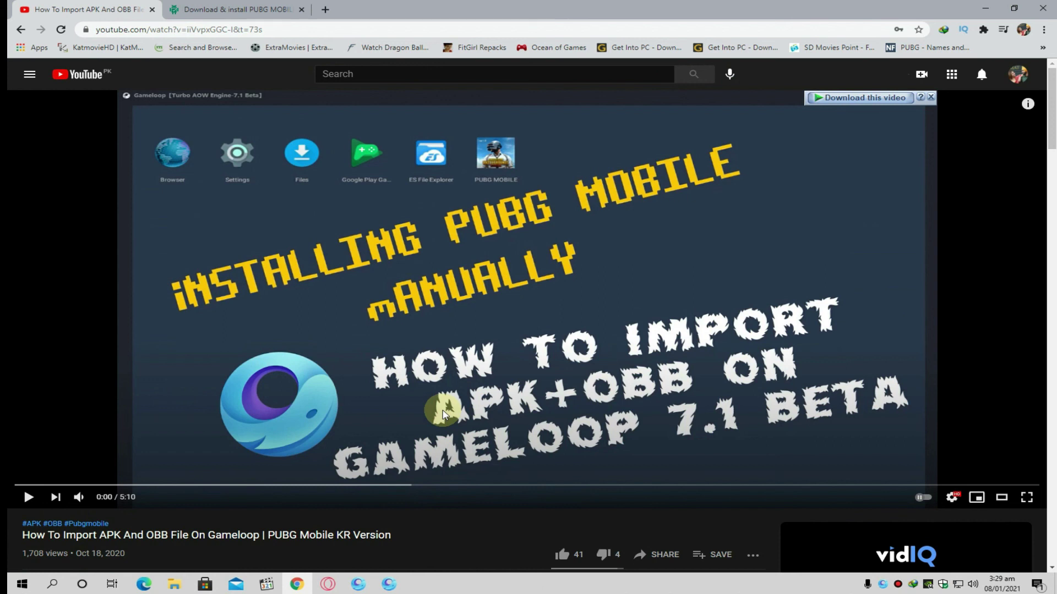
click(273, 539)
drag(273, 539, 390, 537)
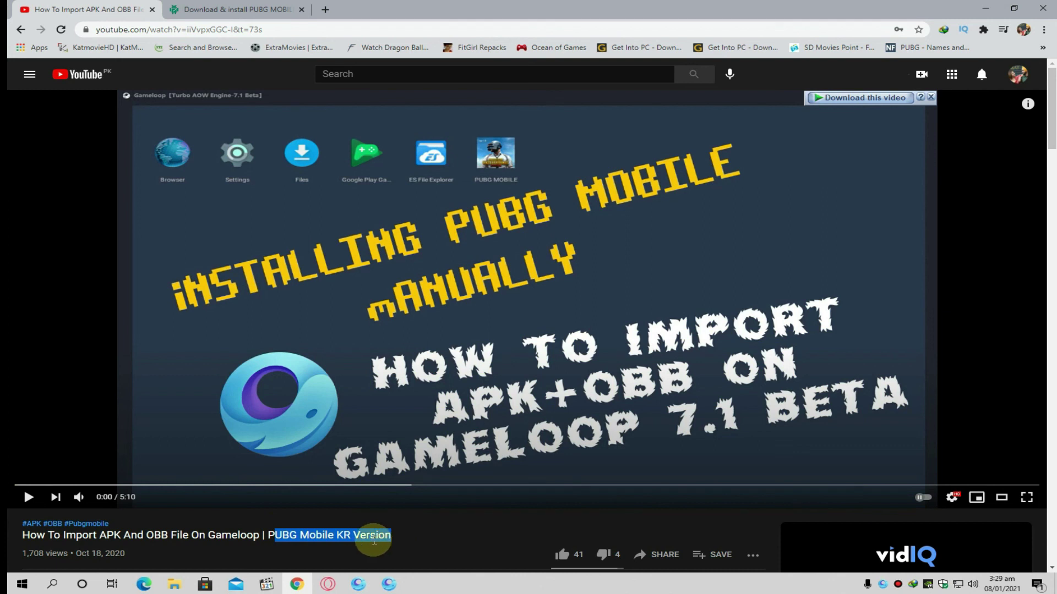
click(393, 538)
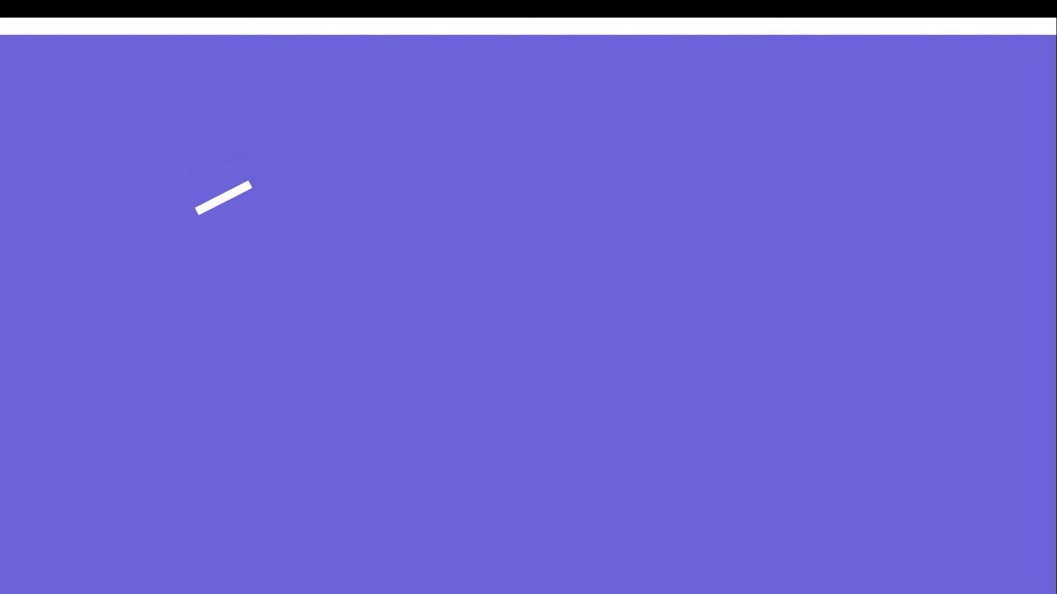